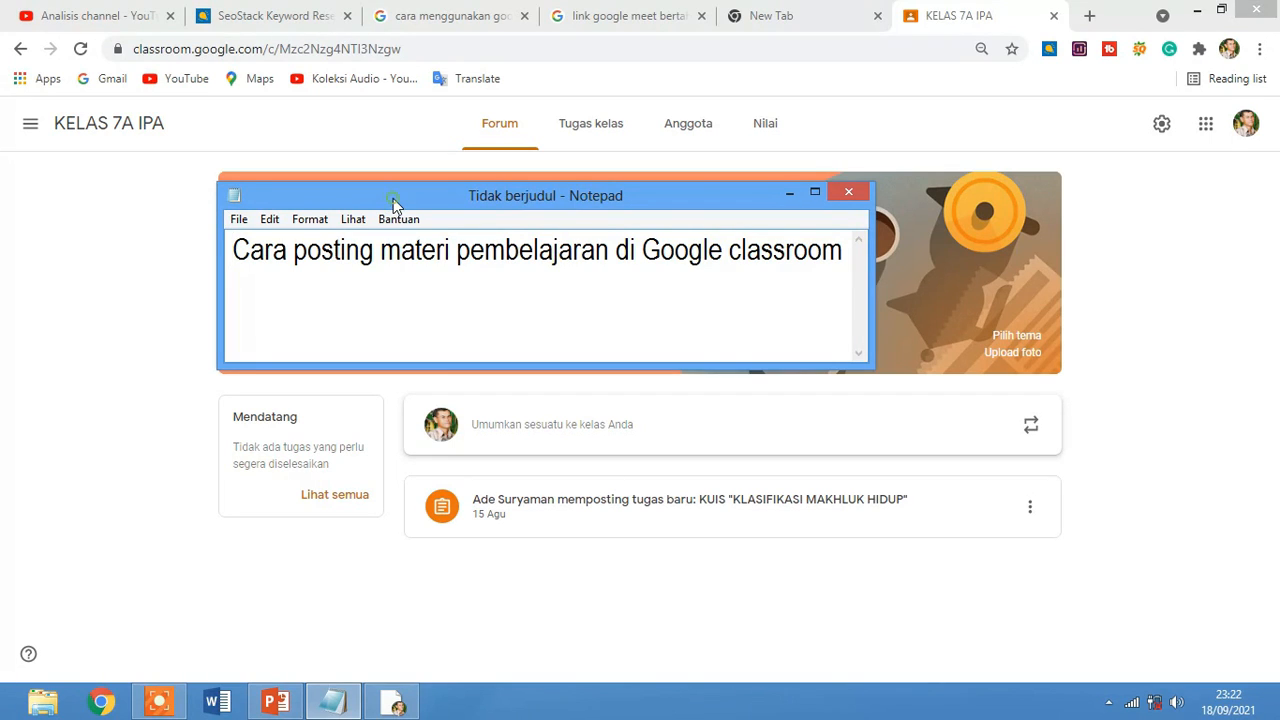
Minimize the Notepad note and start a new Materi post in the classwork of KELAS 7A IPA
{"action": "left_click_drag", "start_coordinate": [393, 199], "coordinate": [401, 195]}
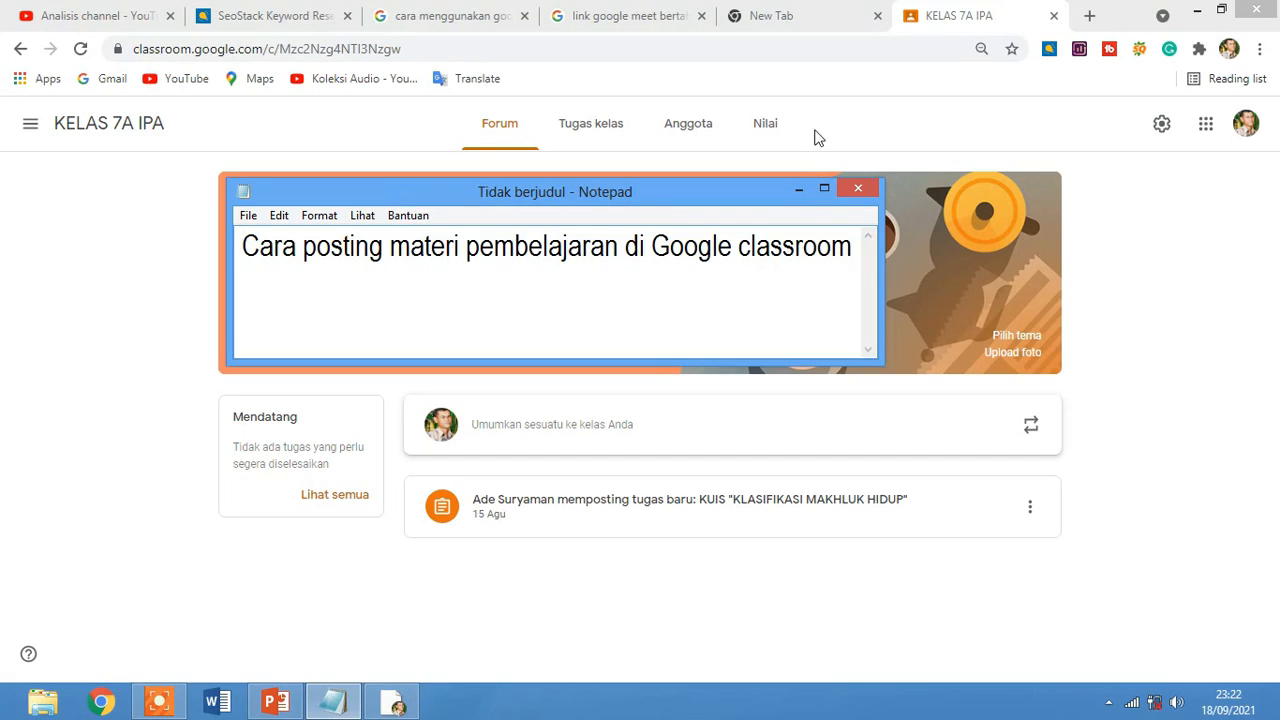
{"action": "left_click", "coordinate": [800, 187]}
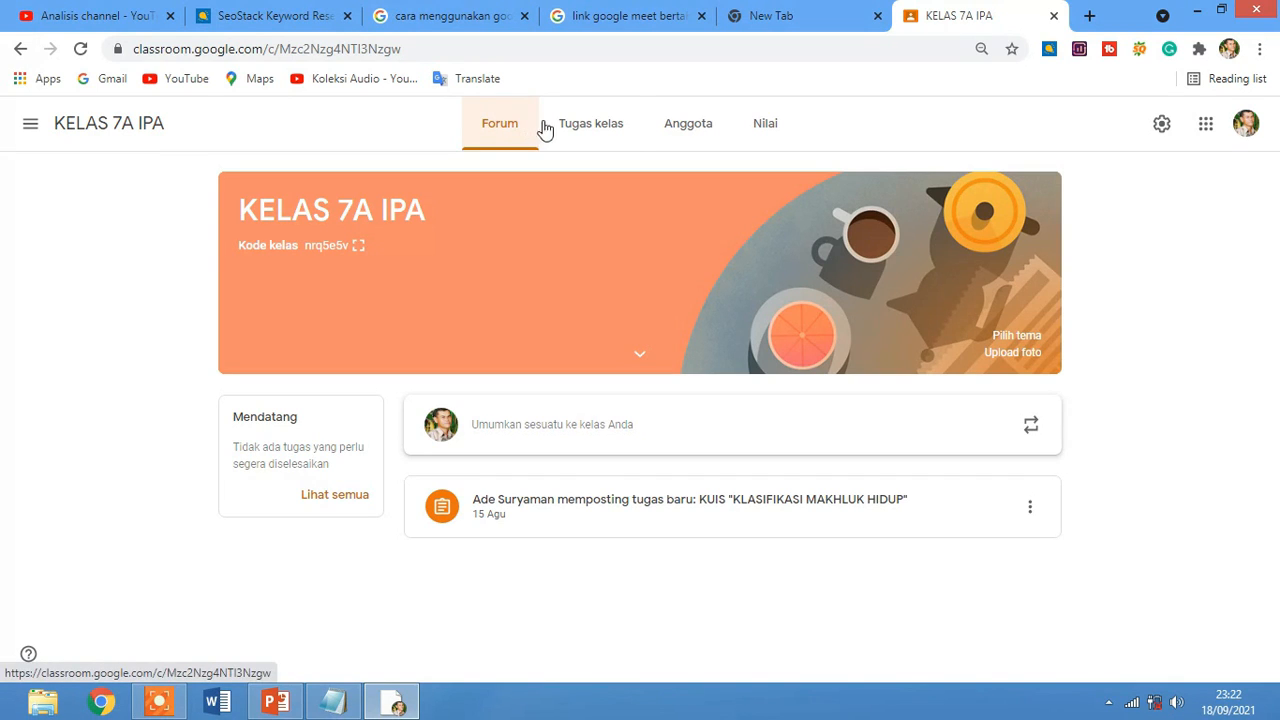
{"action": "left_click", "coordinate": [600, 128]}
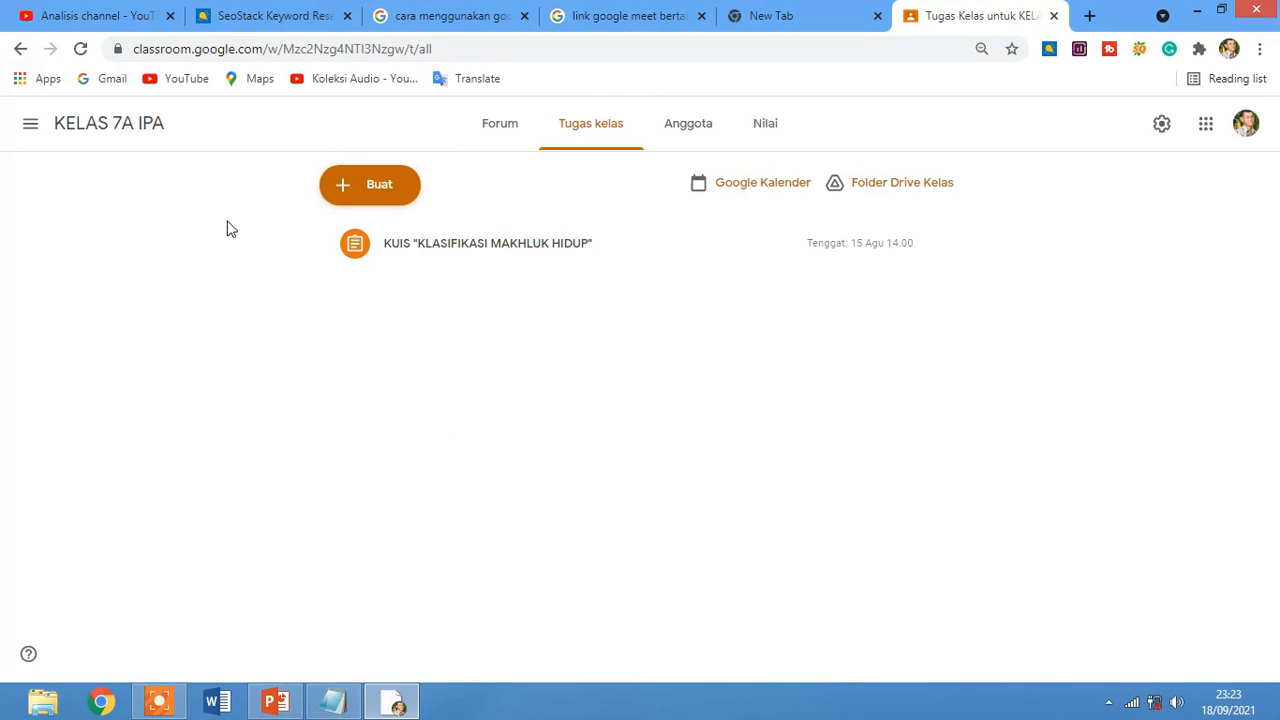
{"action": "left_click", "coordinate": [370, 188]}
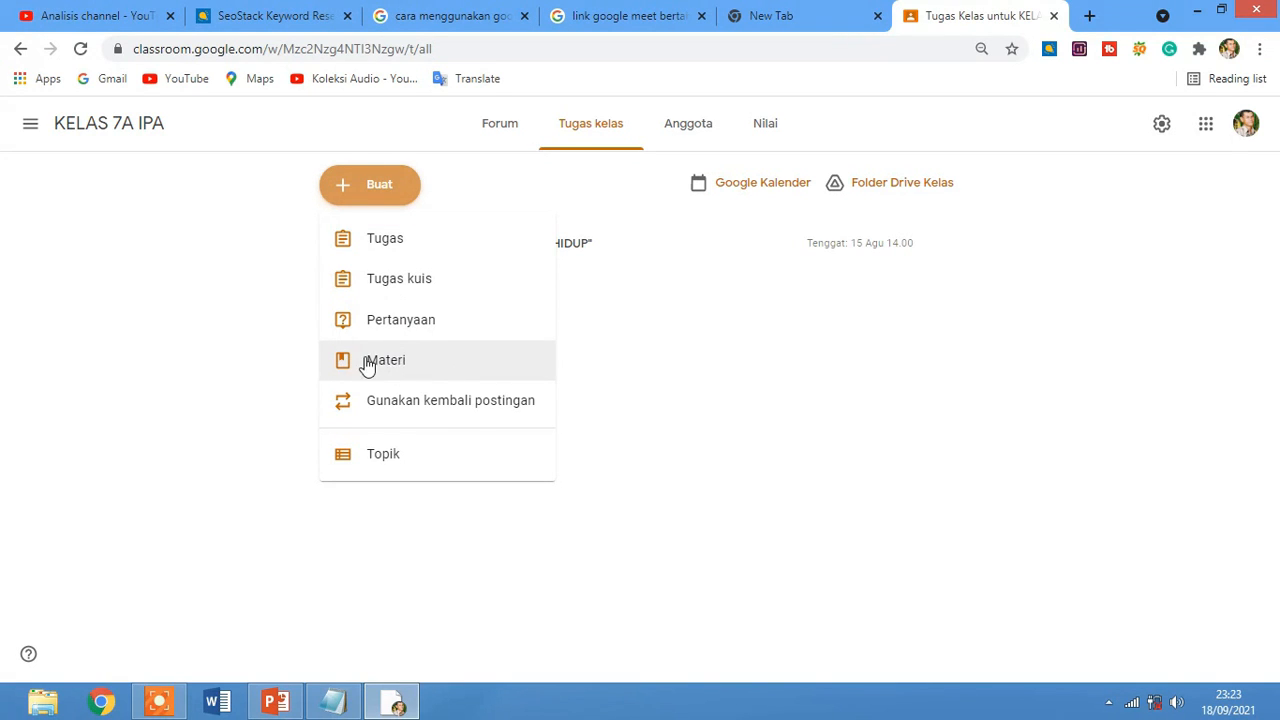
{"action": "left_click", "coordinate": [426, 365]}
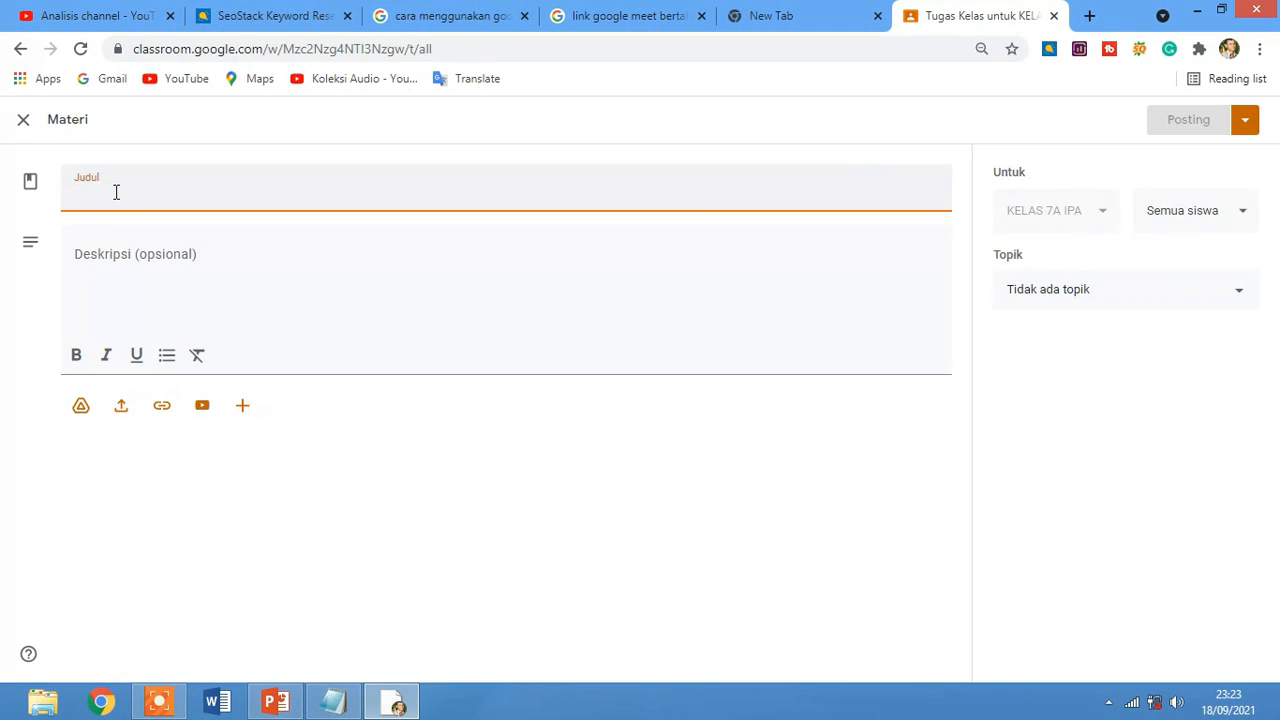
Title the material "MATERI AJAR IPA TENTANG KLASIFIKASI MAKHLUK HIDUP"
{"action": "type", "text": "MAT"}
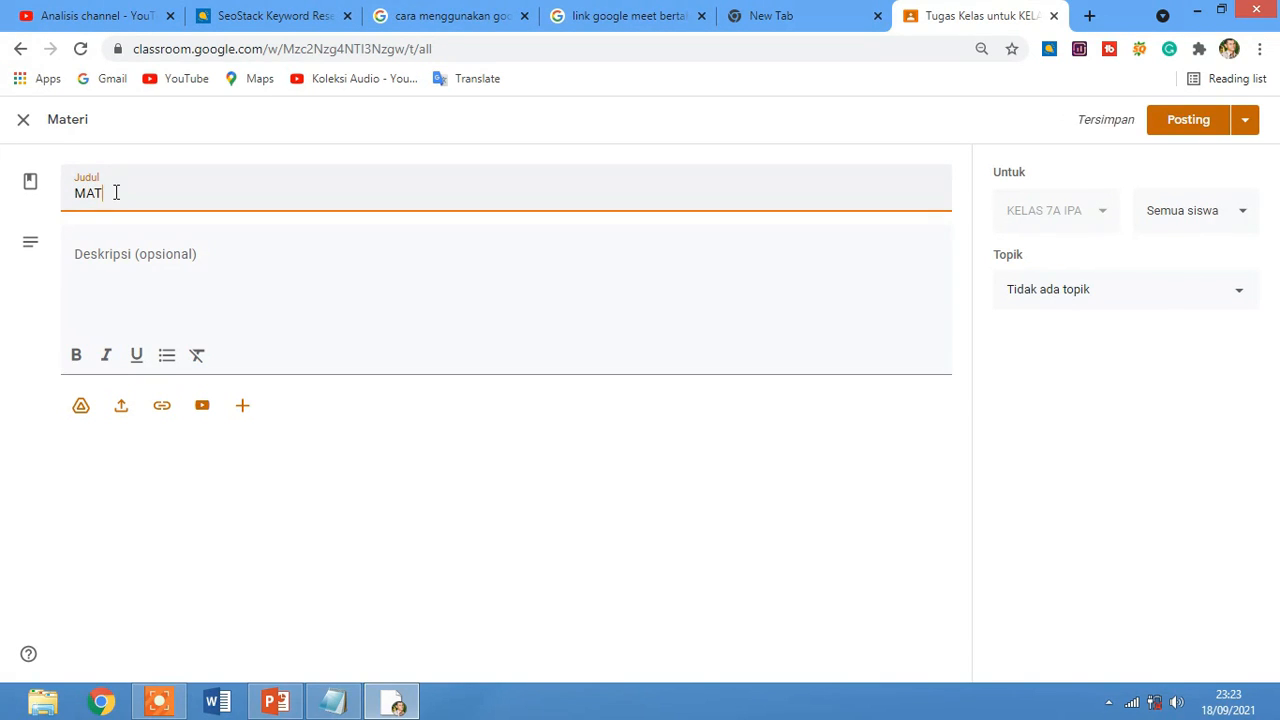
{"action": "type", "text": "ERI AJAR IPA"}
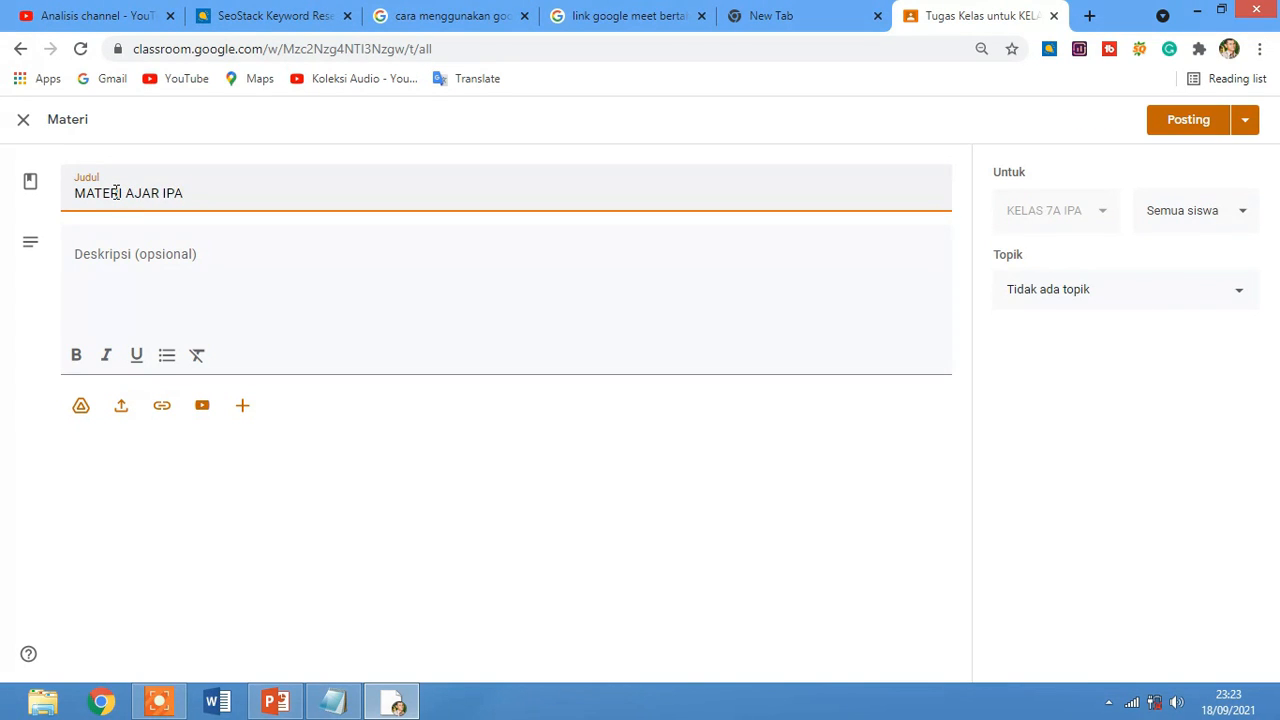
{"action": "type", "text": " TENTANG KLASIFIKASI MAKHLUK"}
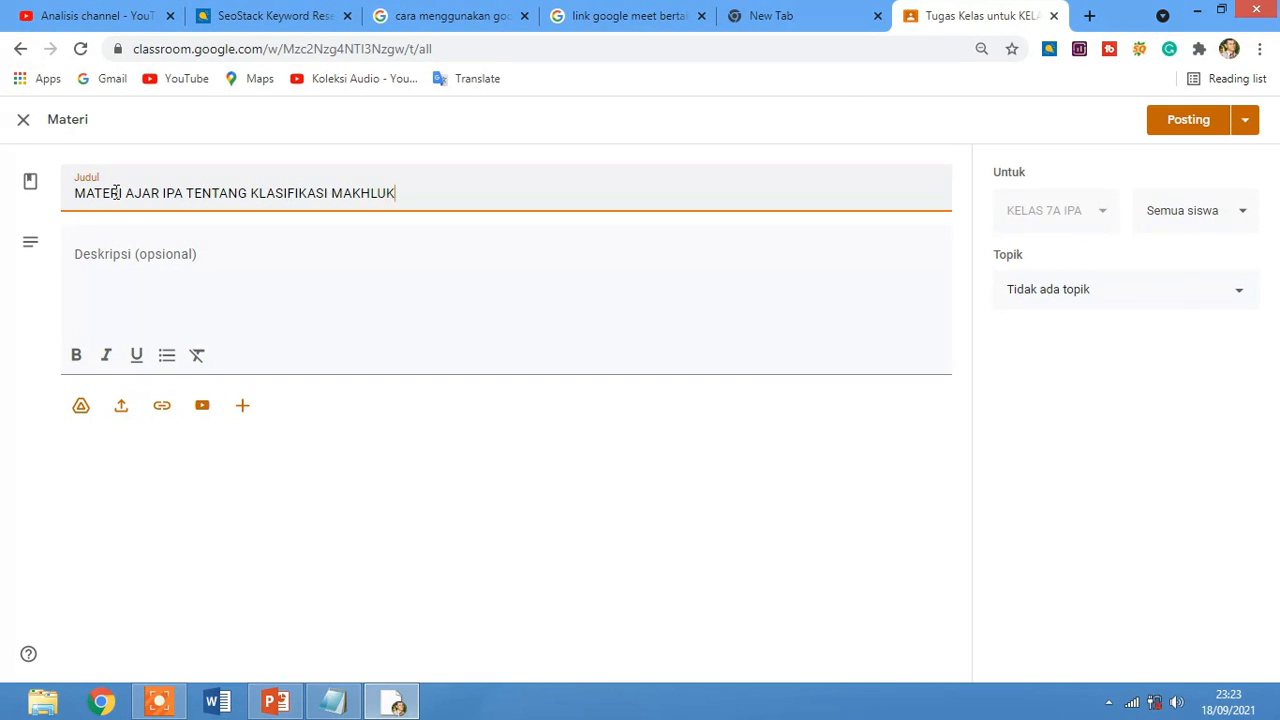
{"action": "type", "text": " HIDY"}
{"action": "key", "text": "BackSpace"}
{"action": "type", "text": "UP"}
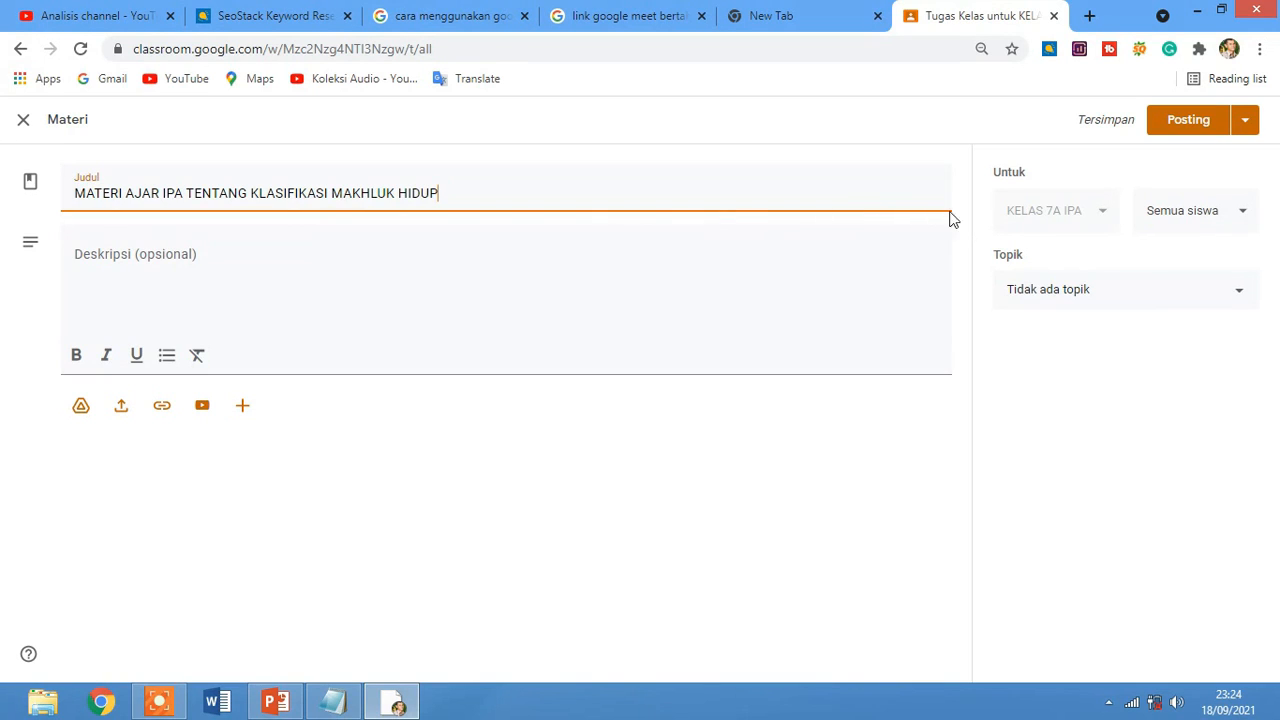
Begin the description with "PESERTA DIDIK YANG BAPAK CINTAI INI ADALAH MATERI TENTANG KMH YG HARUS DIPELAJARI. KALIAN BISA MEMILIH MATERI"
{"action": "left_click", "coordinate": [163, 253]}
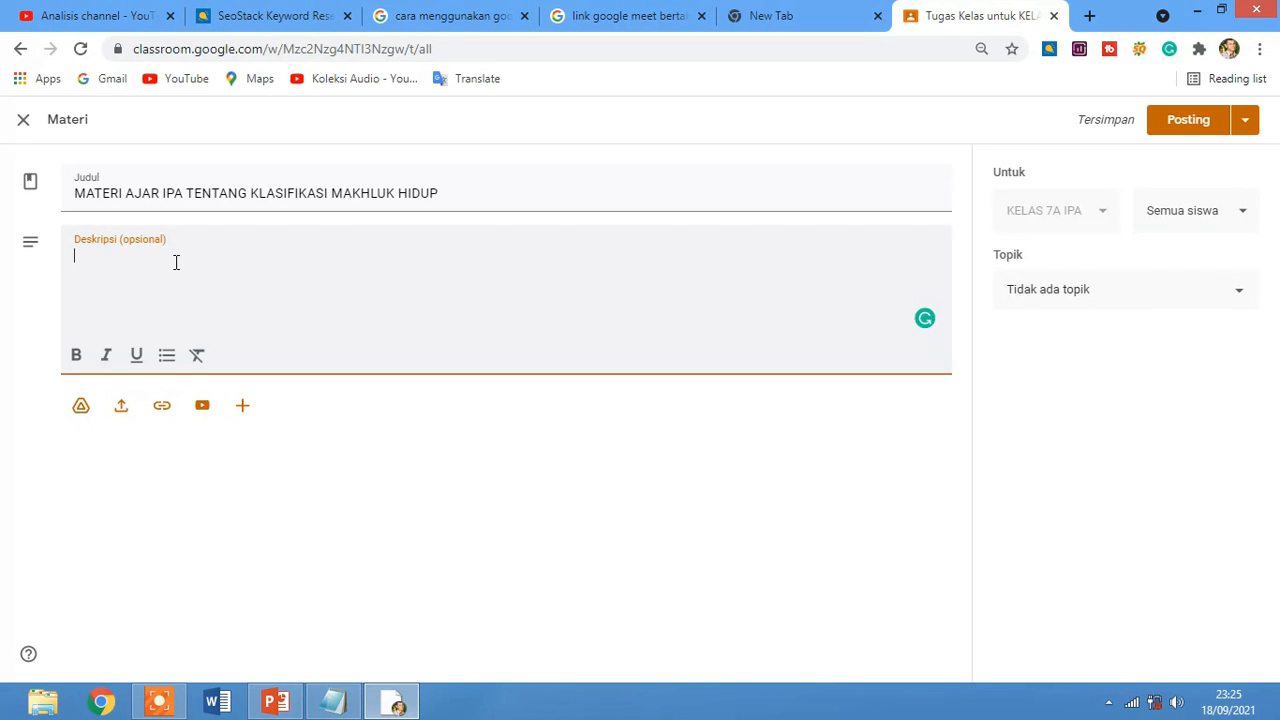
{"action": "type", "text": "PESERTA DIDIK"}
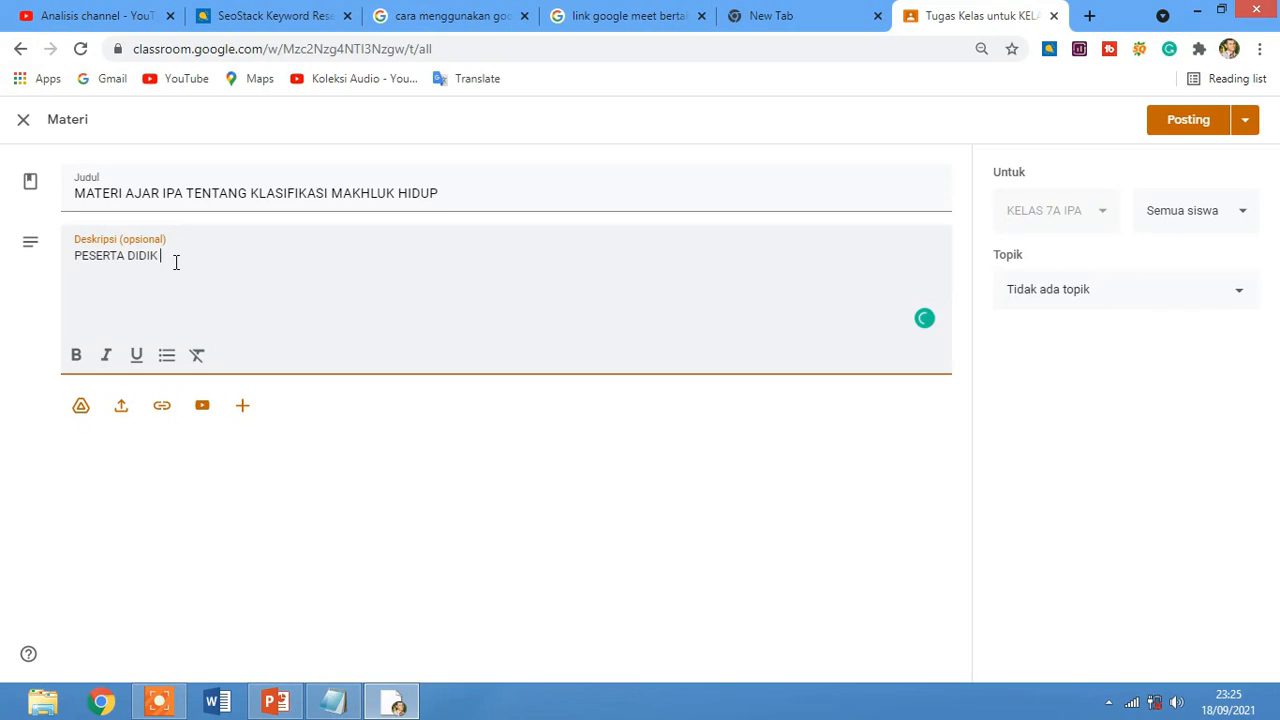
{"action": "type", "text": " YANG BAPAK CINTAI INI ADALAH MA"}
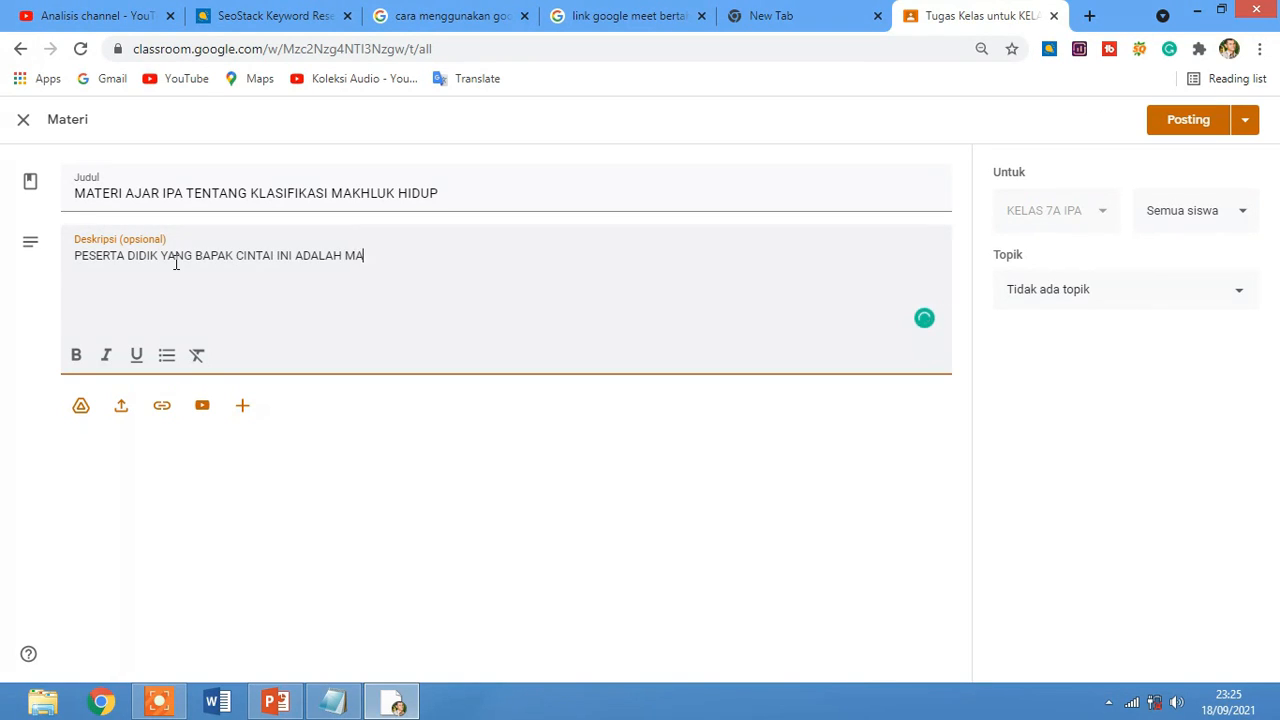
{"action": "type", "text": "TERI TENTANG KMH"}
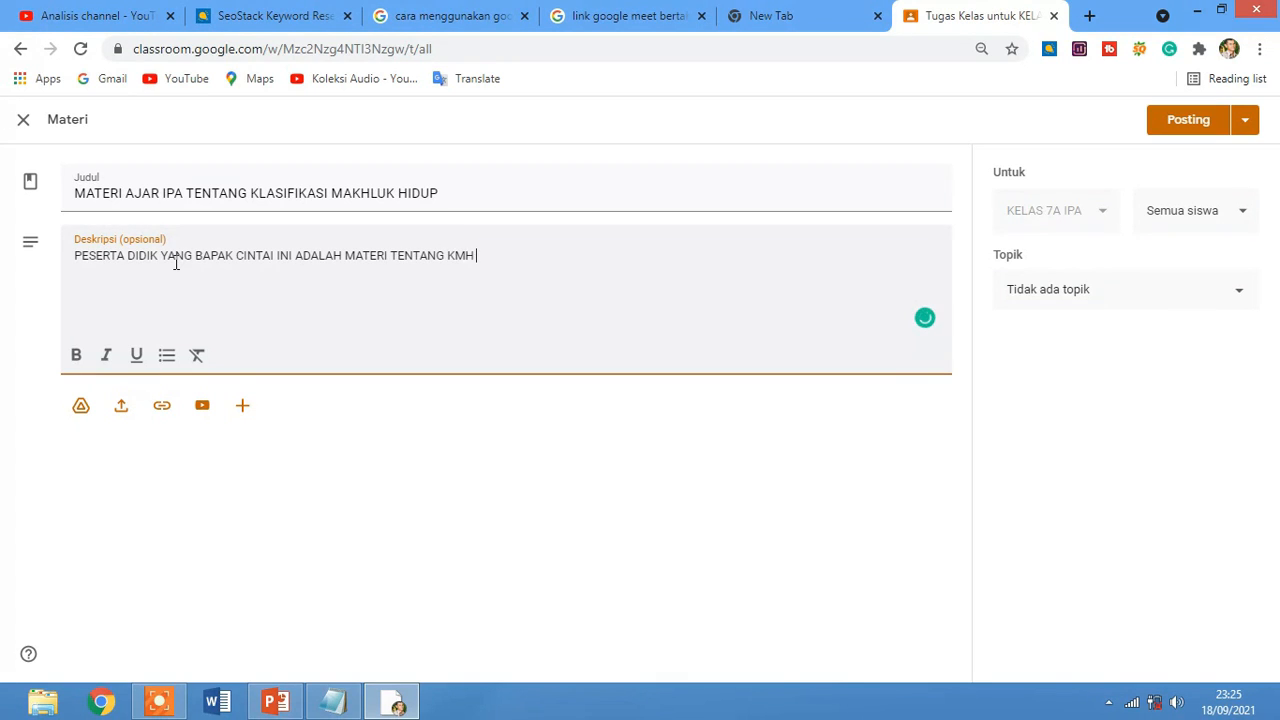
{"action": "type", "text": " YG HARUS DIPELAJARI. KA"}
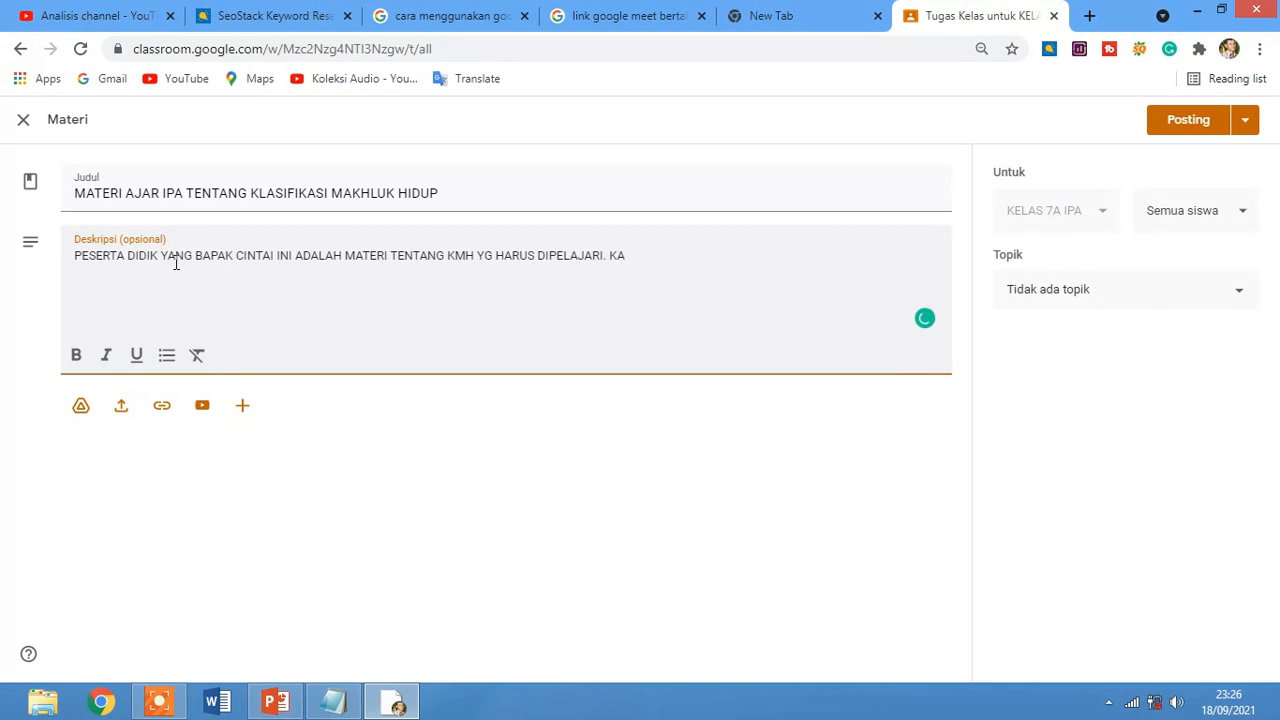
{"action": "type", "text": "LIAN BISA MEMI"}
{"action": "type", "text": "H MA"}
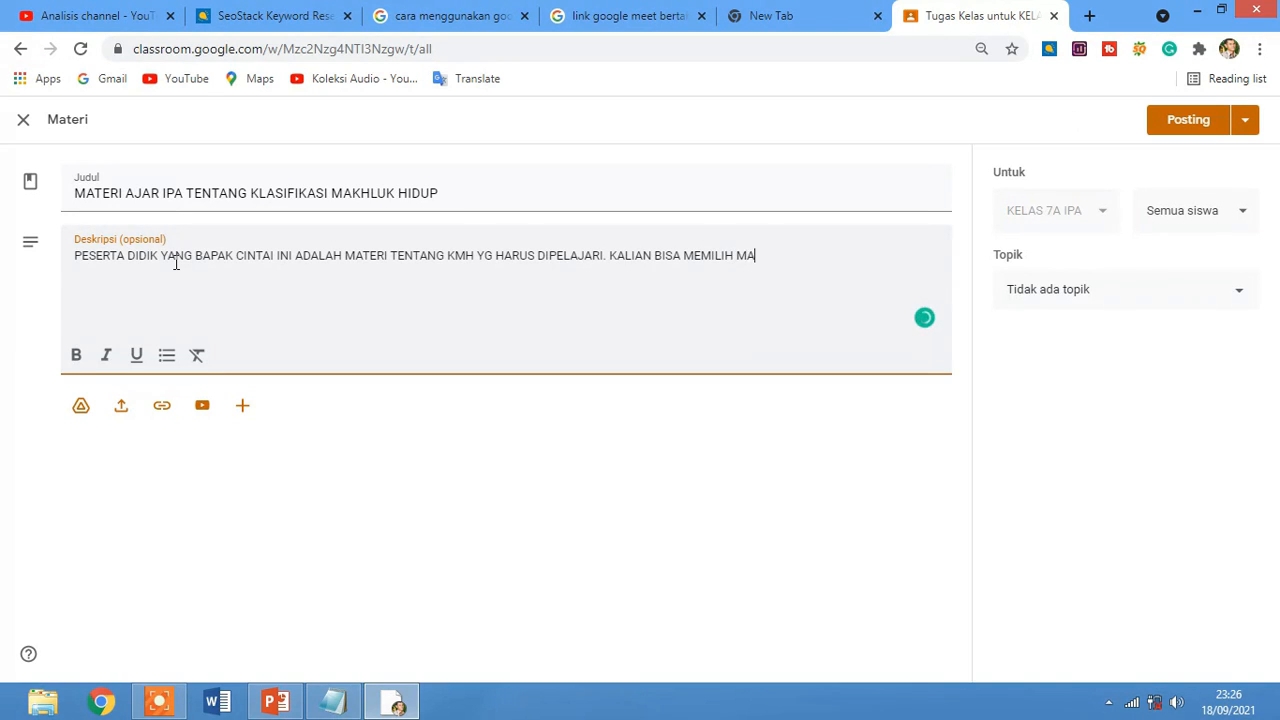
{"action": "type", "text": "TERI"}
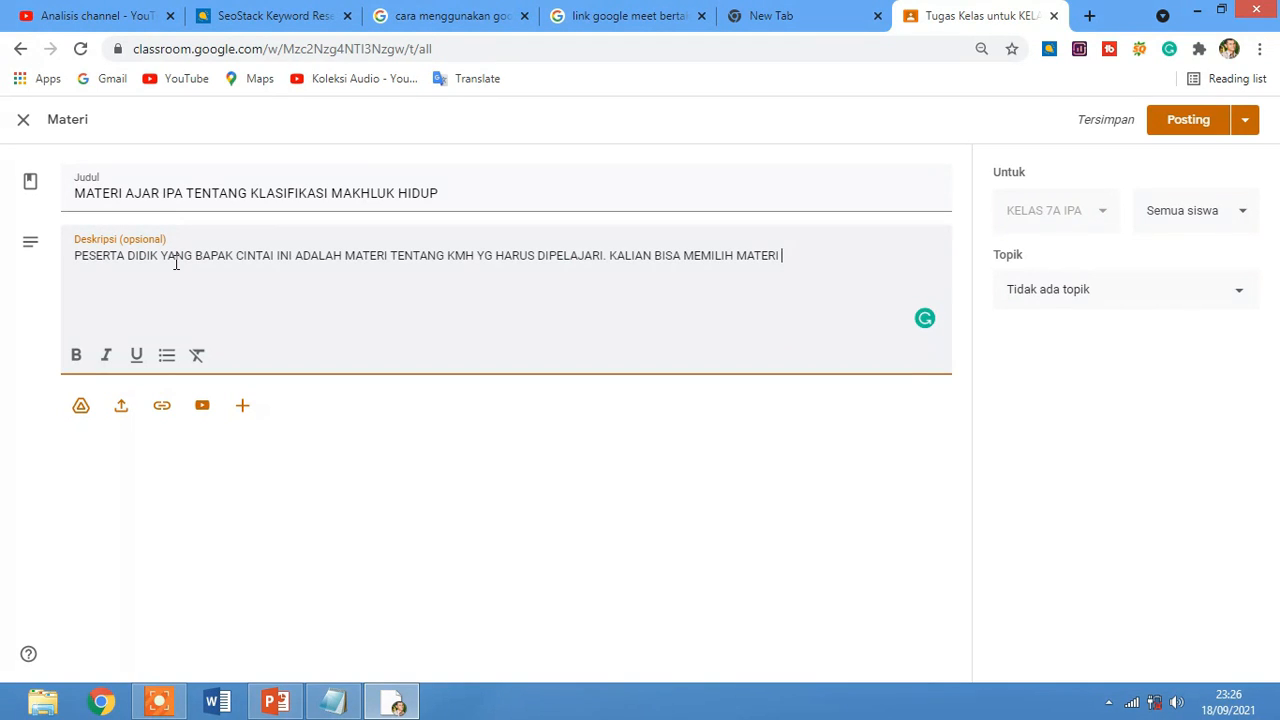
Complete the description's last sentence with "DALAM BENTUK VIDEO, PDF, DAN SUARA."
{"action": "key", "text": "BackSpace"}
{"action": "type", "text": "."}
{"action": "key", "text": "Return"}
{"action": "key", "text": "BackSpace"}
{"action": "key", "text": "BackSpace"}
{"action": "type", "text": "DALAM BENTUK VIDEO, F"}
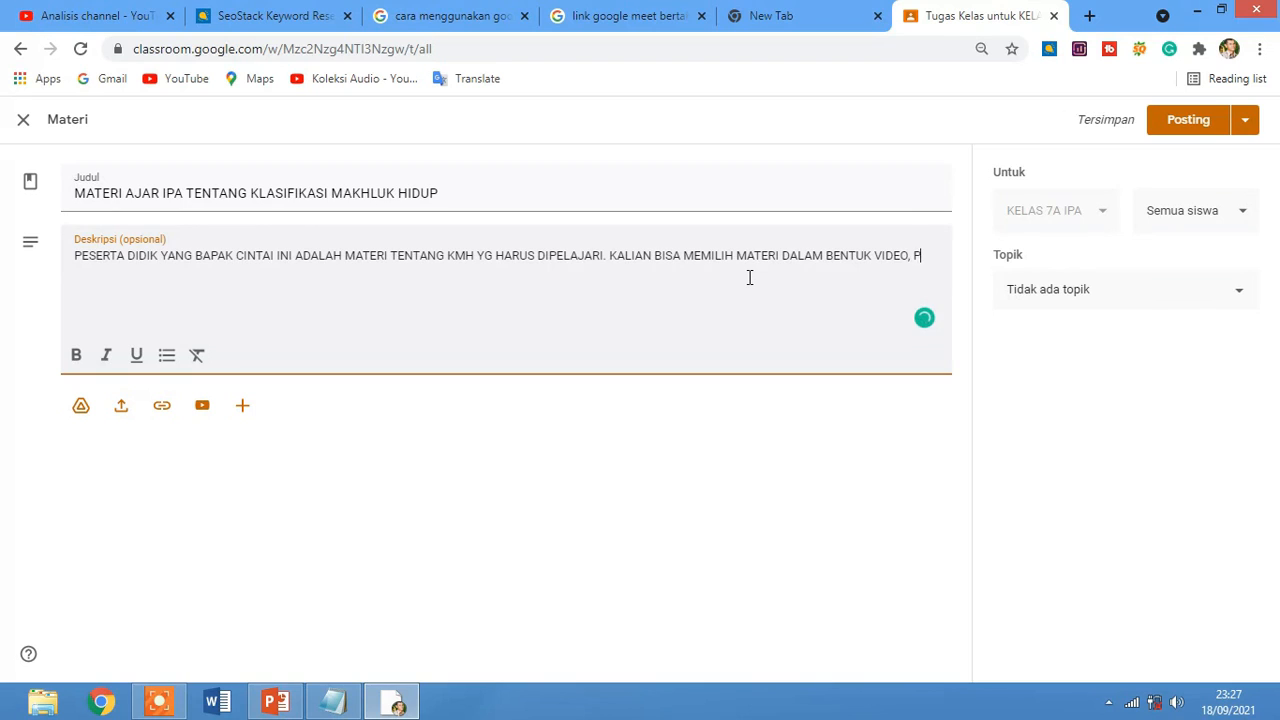
{"action": "type", "text": "DF, DAN SUARA"}
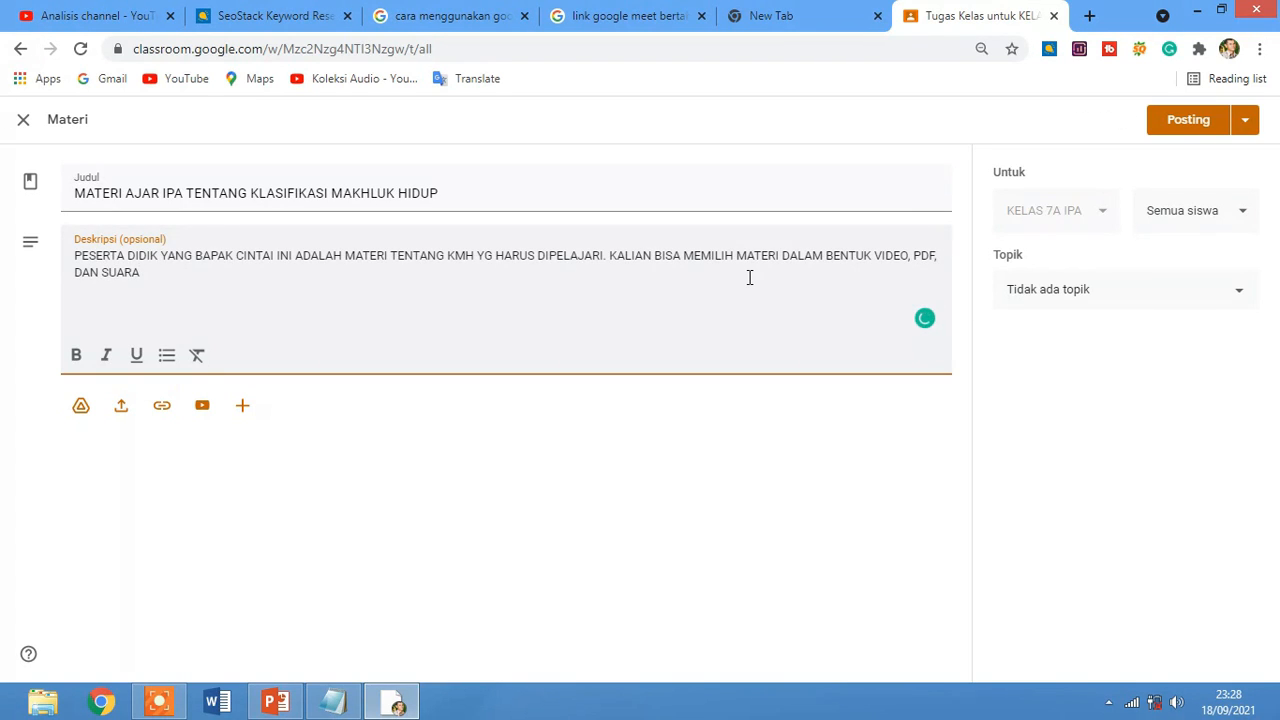
{"action": "type", "text": "."}
Search YouTube for "KLASIFIKASI MAKHLUK HIDUP" to find a video to attach to the material
{"action": "left_click", "coordinate": [201, 408]}
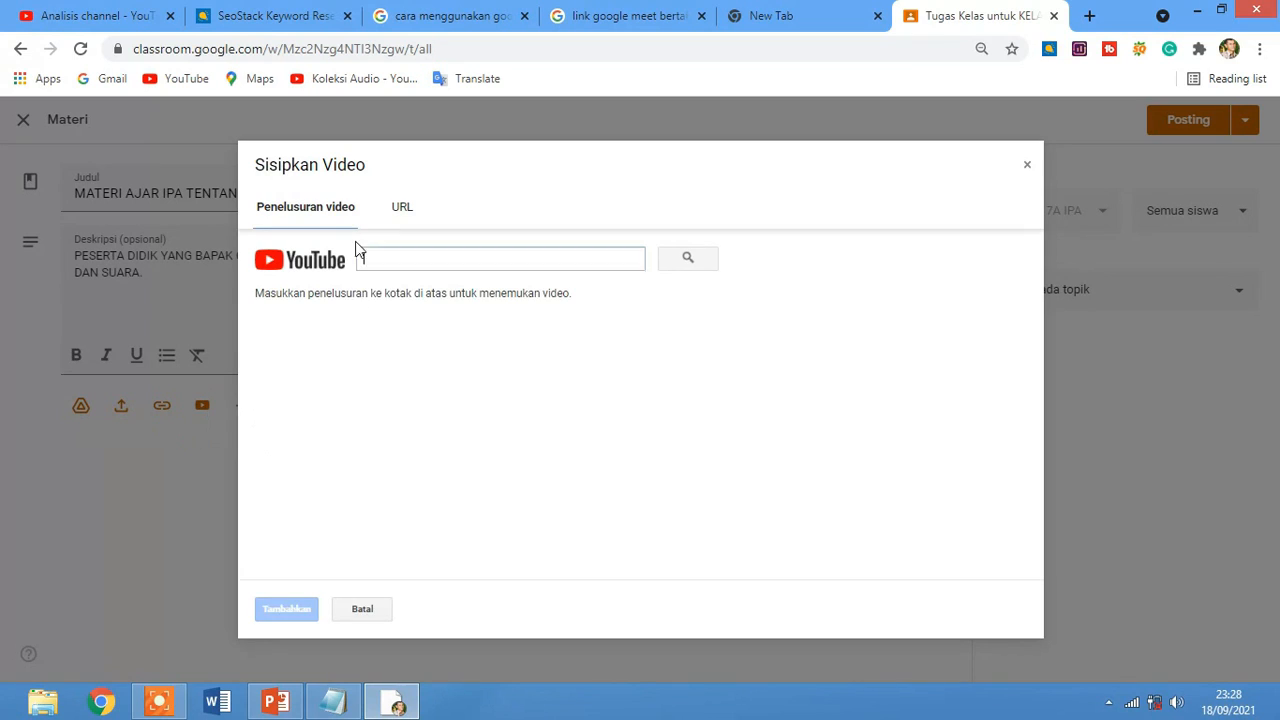
{"action": "left_click", "coordinate": [384, 260]}
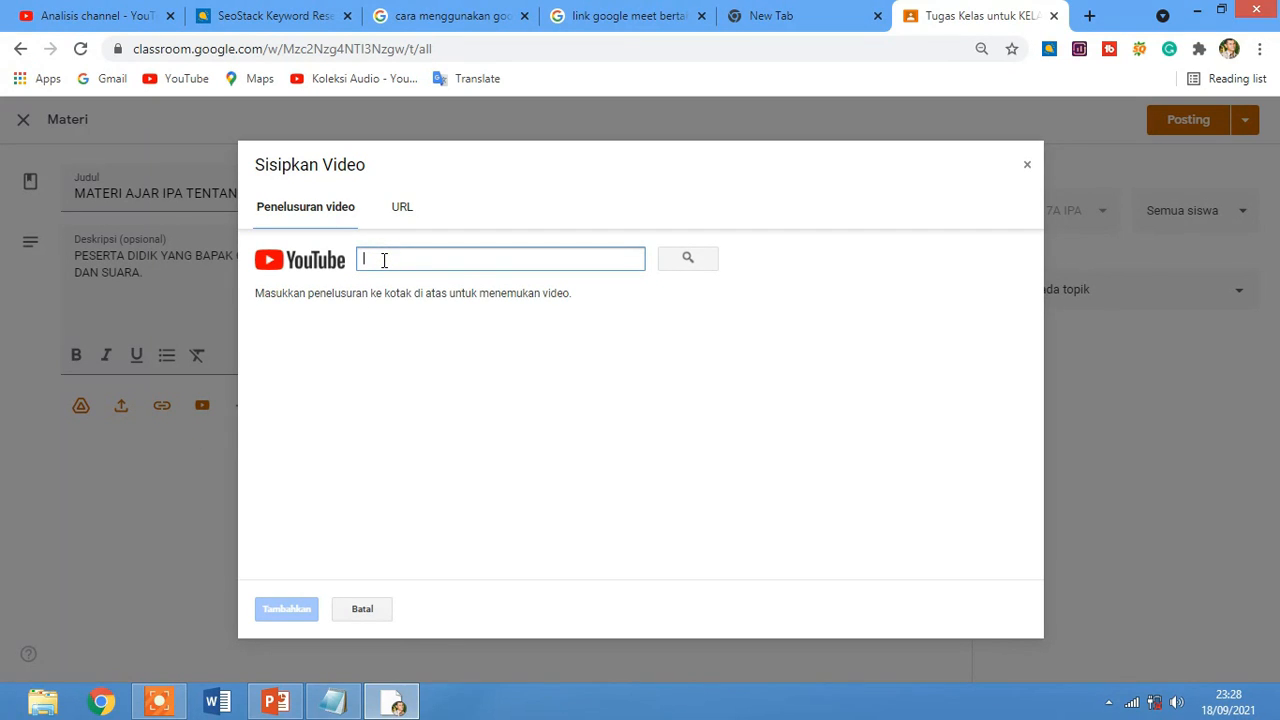
{"action": "type", "text": "KU"}
{"action": "type", "text": "AS"}
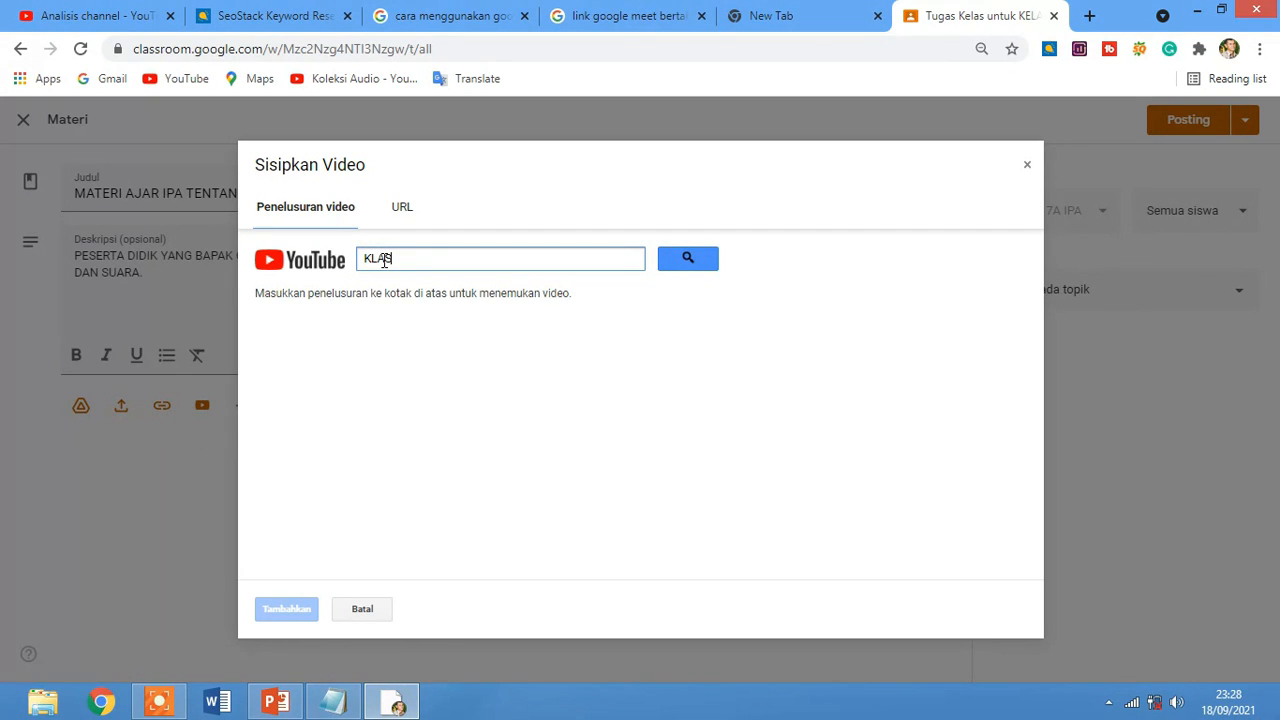
{"action": "type", "text": "IFIKASI"}
{"action": "type", "text": "MAKHLUK HIDU"}
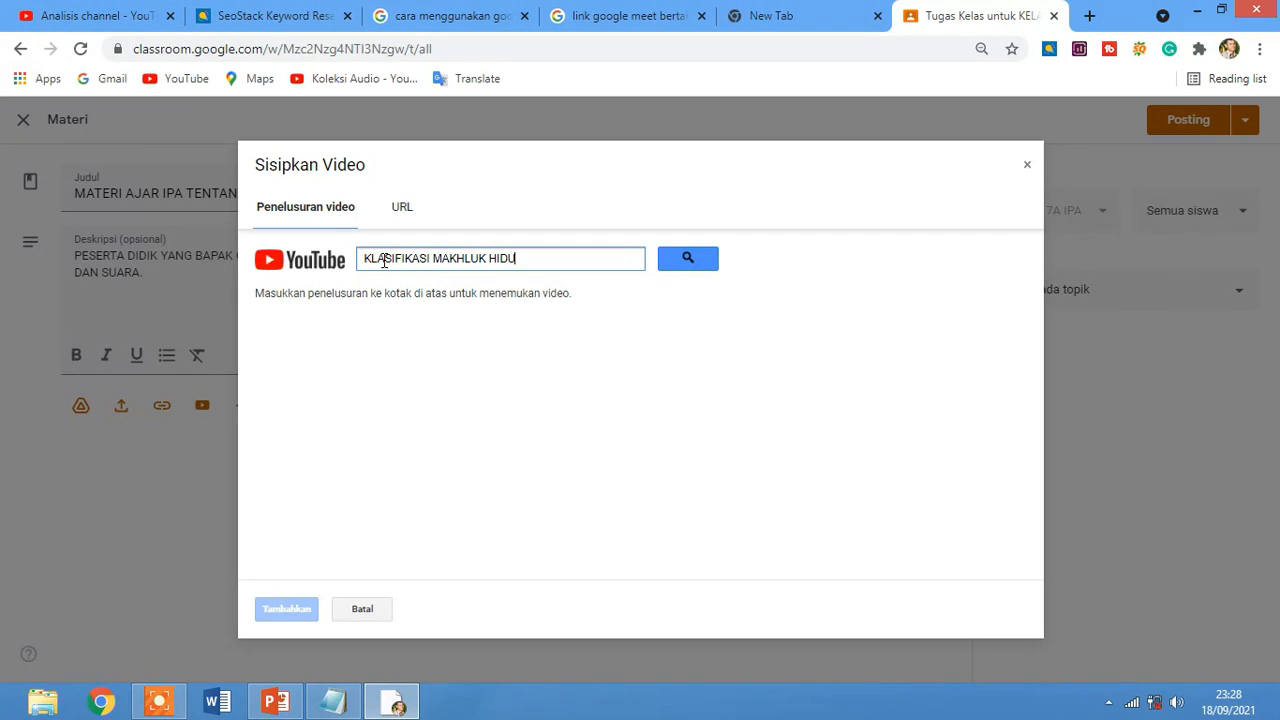
{"action": "type", "text": "P"}
{"action": "key", "text": "Return"}
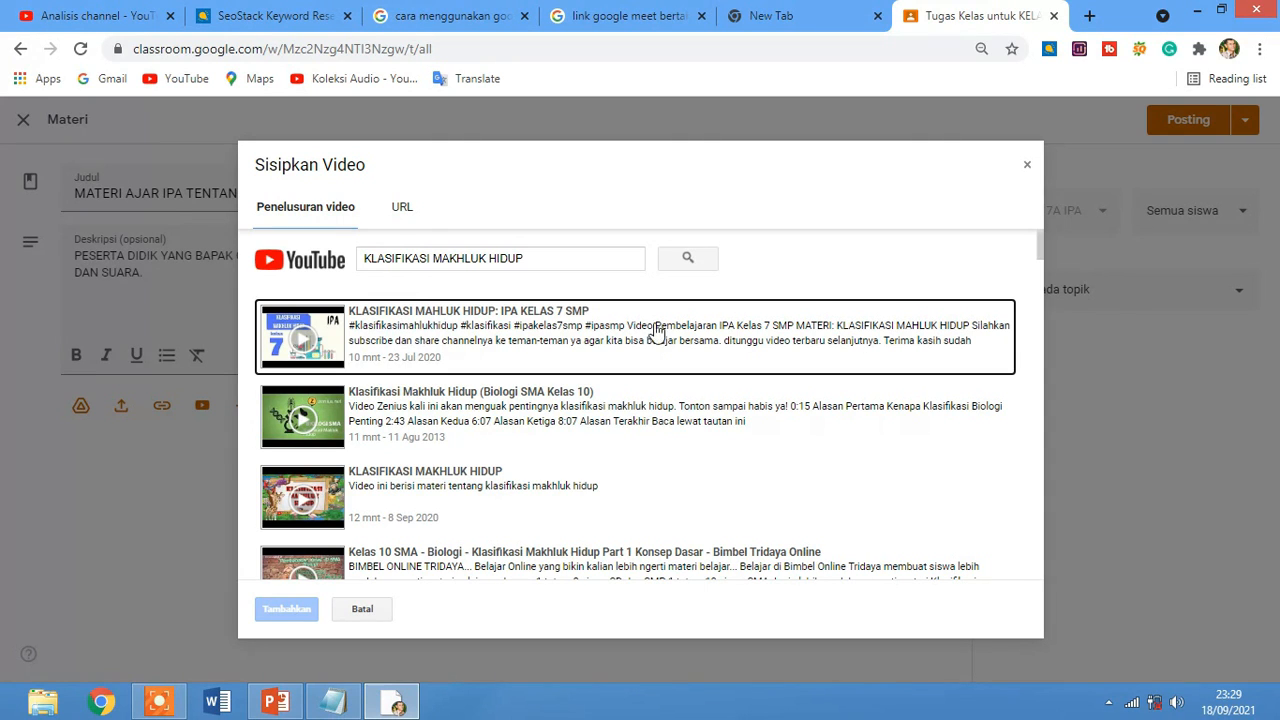
Attach the YouTube video "KLASIFIKASI MAHLUK HIDUP: IPA KELAS 7 SMP" from the search results to the material
{"action": "scroll", "coordinate": [530, 335], "scroll_direction": "down", "scroll_amount": 3}
{"action": "scroll", "coordinate": [570, 337], "scroll_direction": "up", "scroll_amount": 3}
{"action": "left_click", "coordinate": [697, 345]}
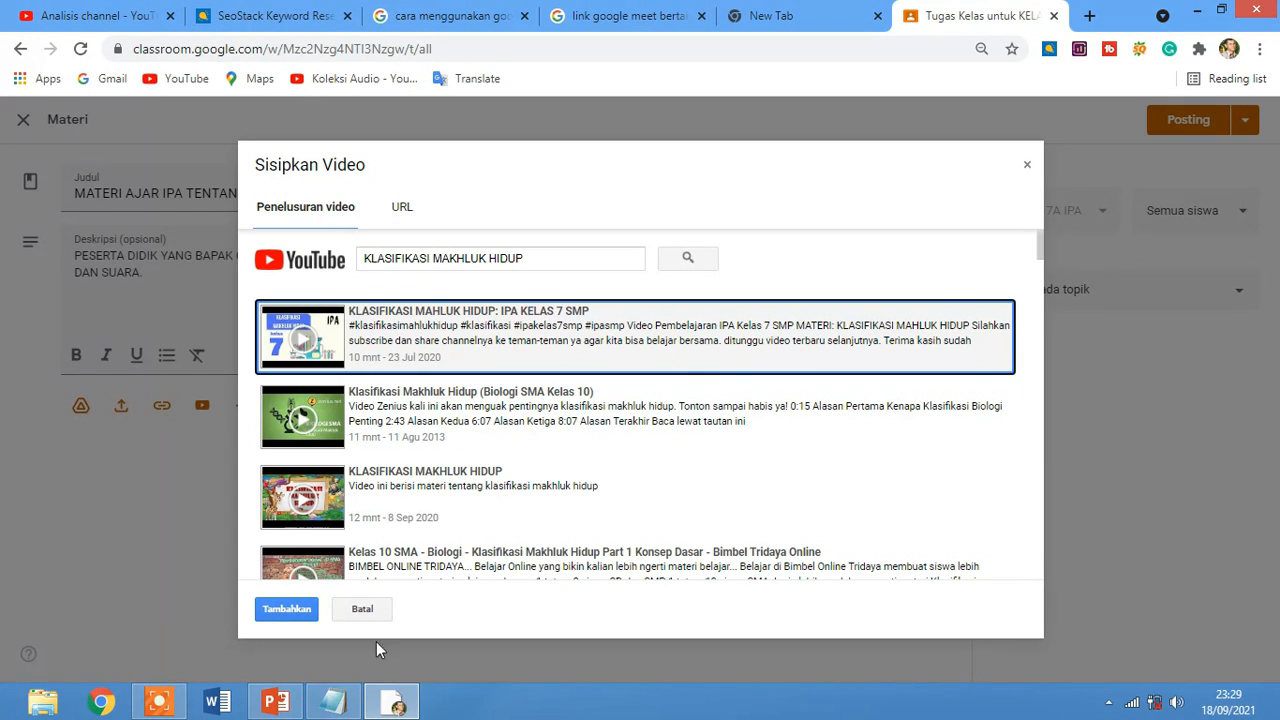
{"action": "left_click", "coordinate": [285, 612]}
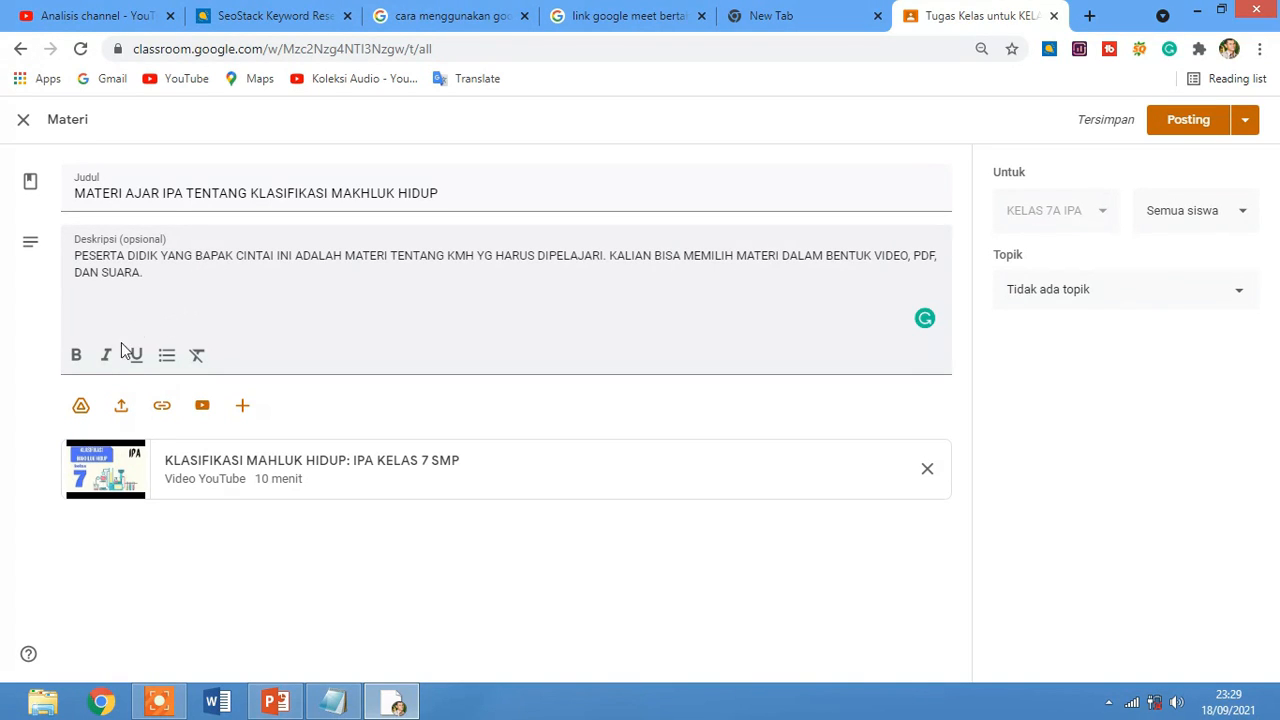
Attach the PDF file IPA-BS-KLS_VII.pdf from the recent Google Drive files to the material
{"action": "left_click", "coordinate": [81, 408]}
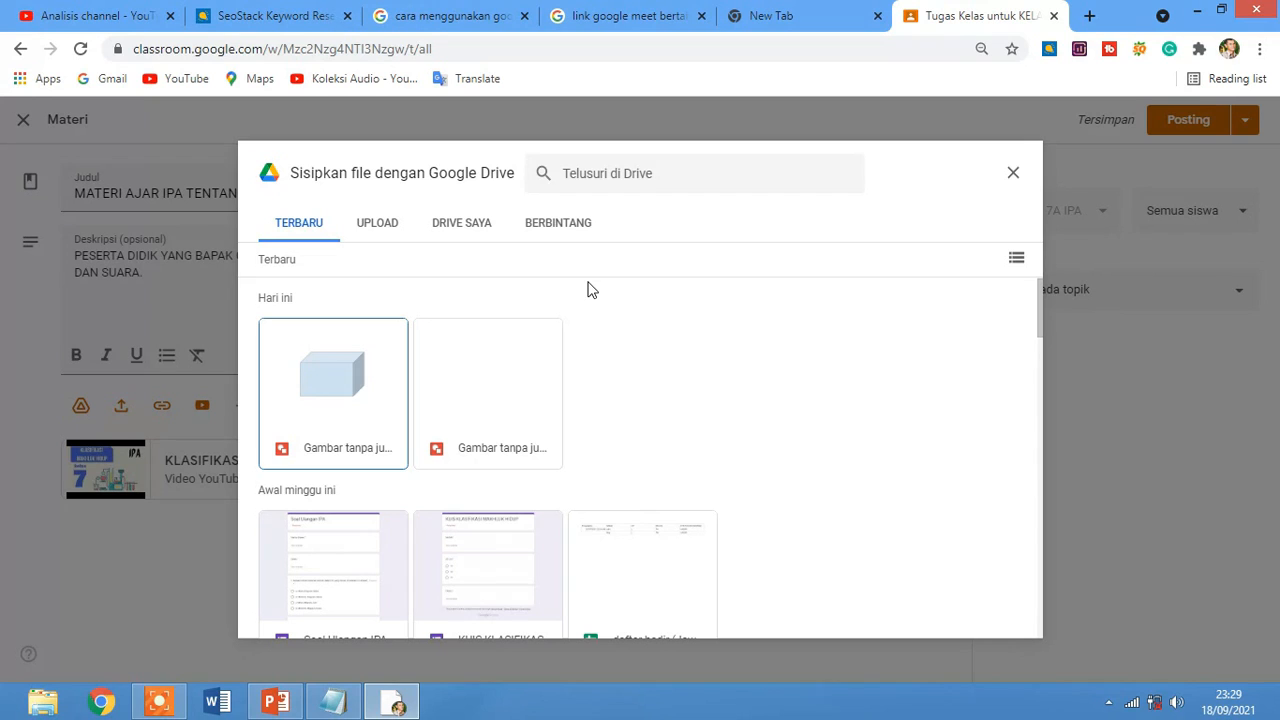
{"action": "scroll", "coordinate": [686, 351], "scroll_direction": "down", "scroll_amount": 2}
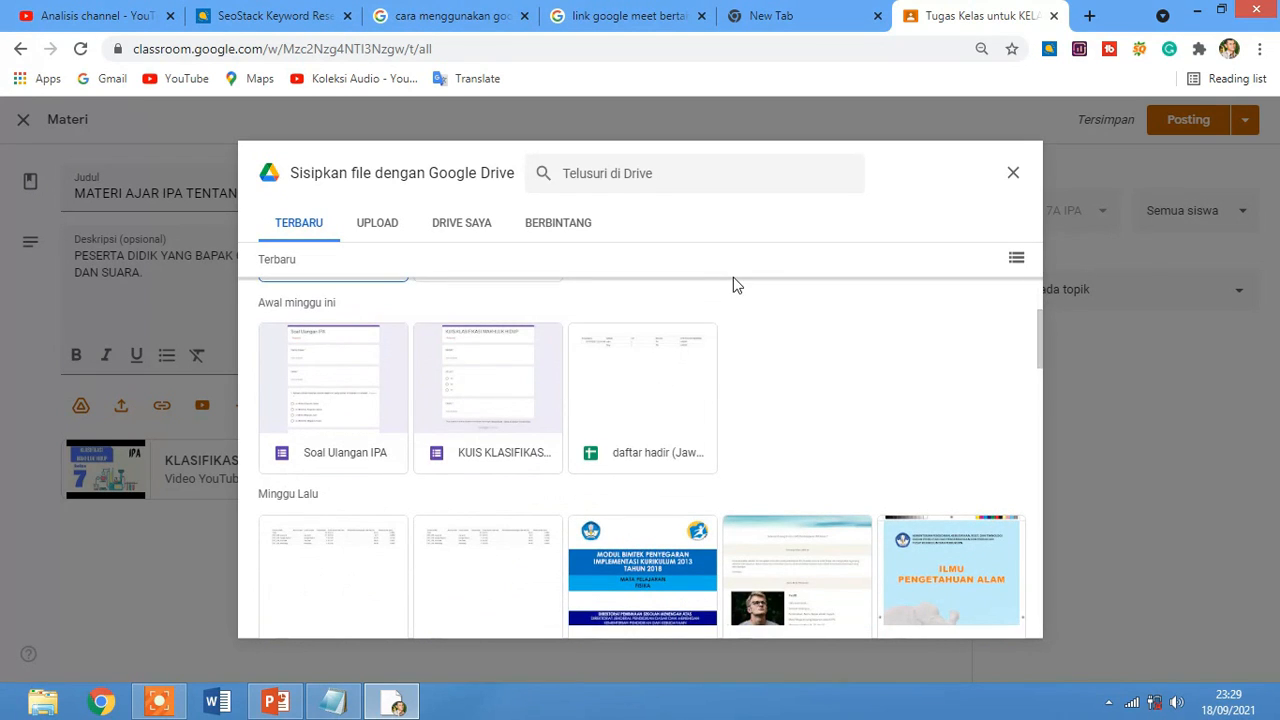
{"action": "scroll", "coordinate": [740, 318], "scroll_direction": "down", "scroll_amount": 3}
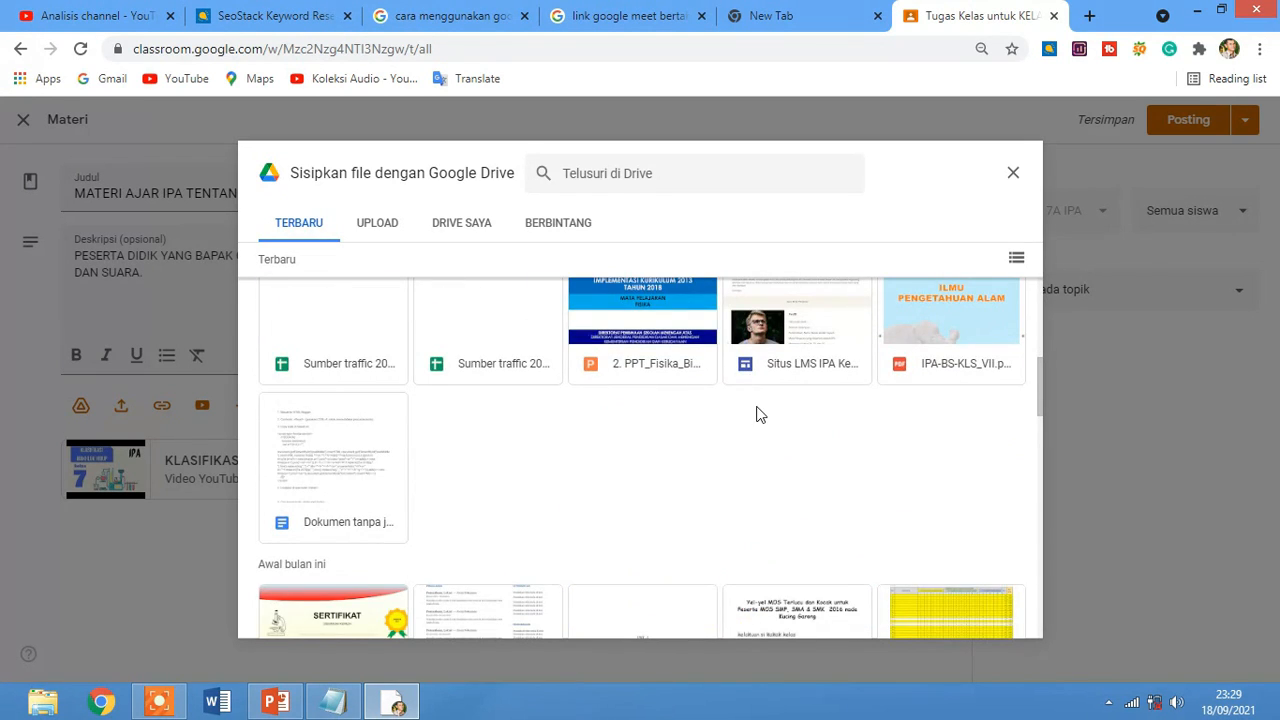
{"action": "scroll", "coordinate": [758, 414], "scroll_direction": "down", "scroll_amount": 1}
{"action": "scroll", "coordinate": [966, 414], "scroll_direction": "up", "scroll_amount": 2}
{"action": "left_click", "coordinate": [978, 410]}
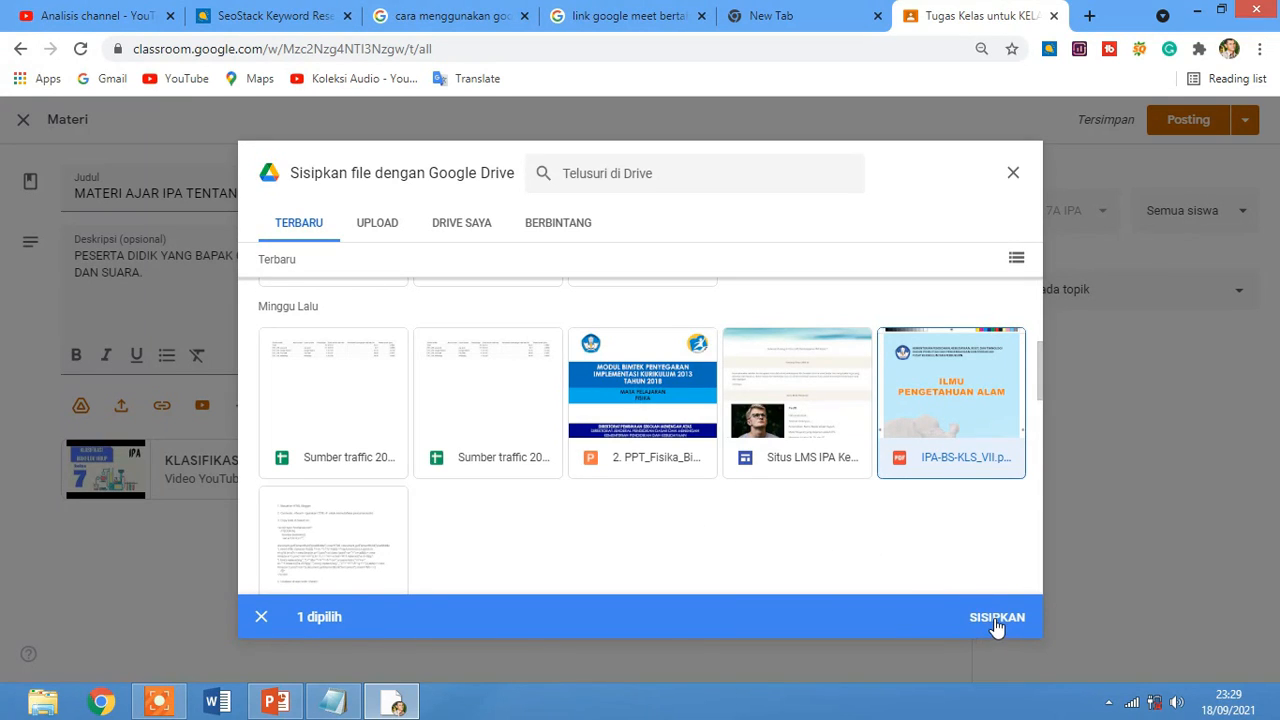
{"action": "left_click", "coordinate": [996, 622]}
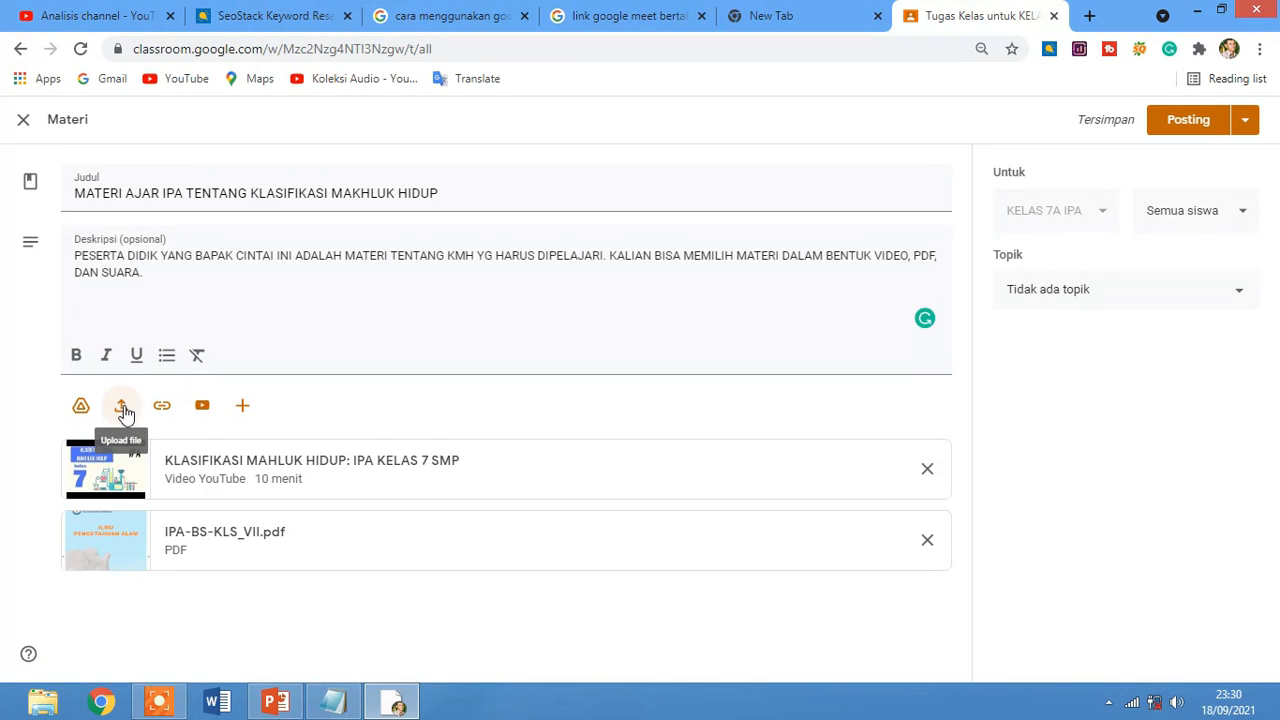
Open the dialog for adding a link attachment and cancel it without entering a link
{"action": "left_click", "coordinate": [164, 410]}
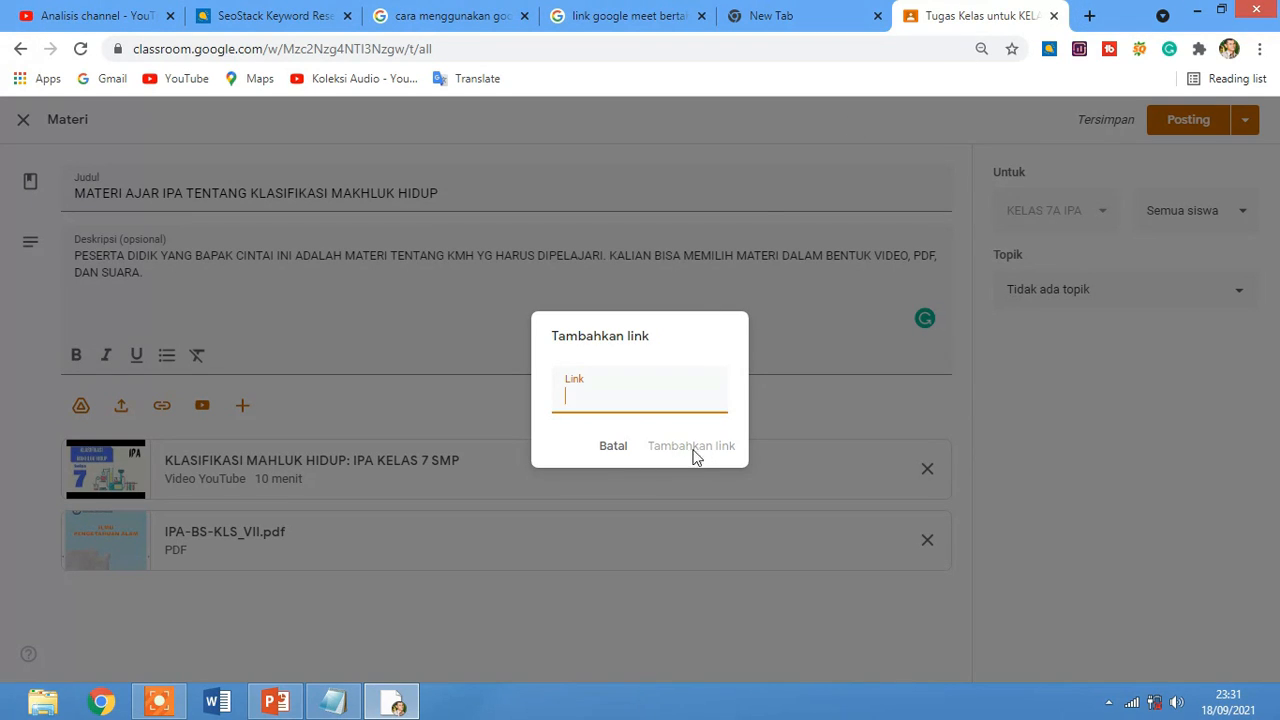
{"action": "left_click", "coordinate": [613, 448]}
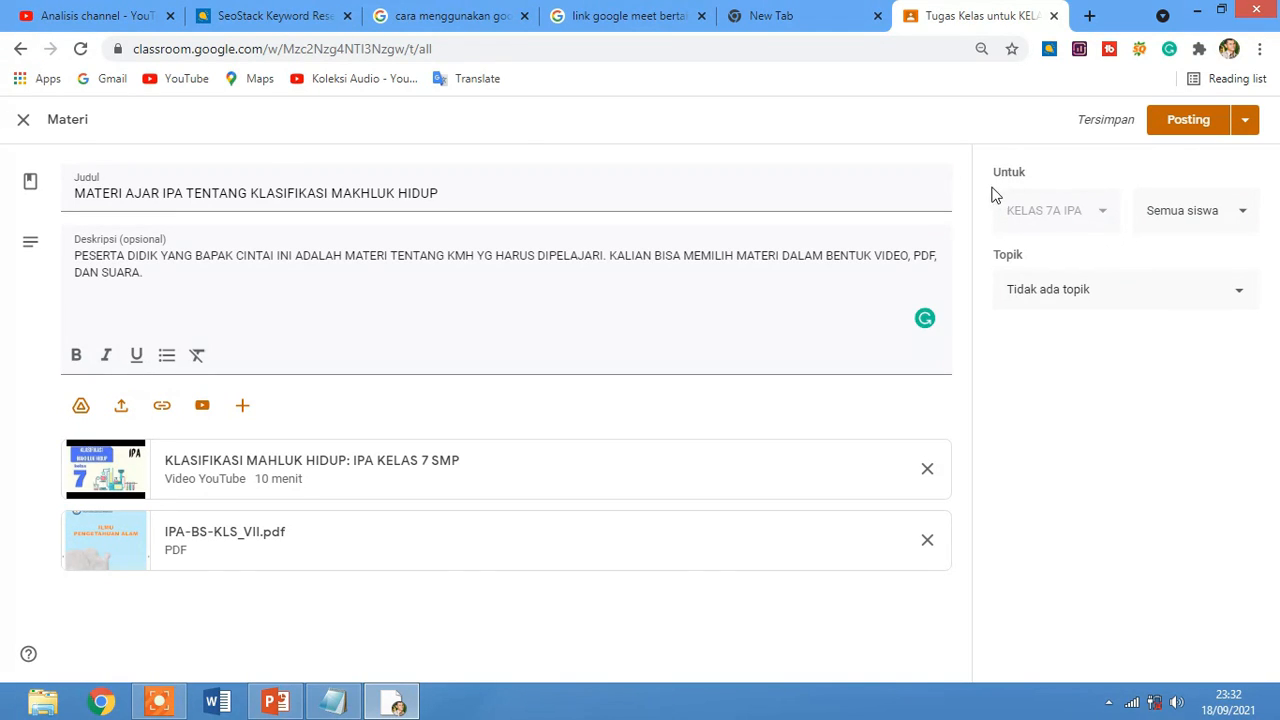
Examine which class and students the material is assigned to, and leave the selection as it is
{"action": "left_click", "coordinate": [1106, 211]}
{"action": "left_click", "coordinate": [1102, 212]}
{"action": "left_click", "coordinate": [1246, 210]}
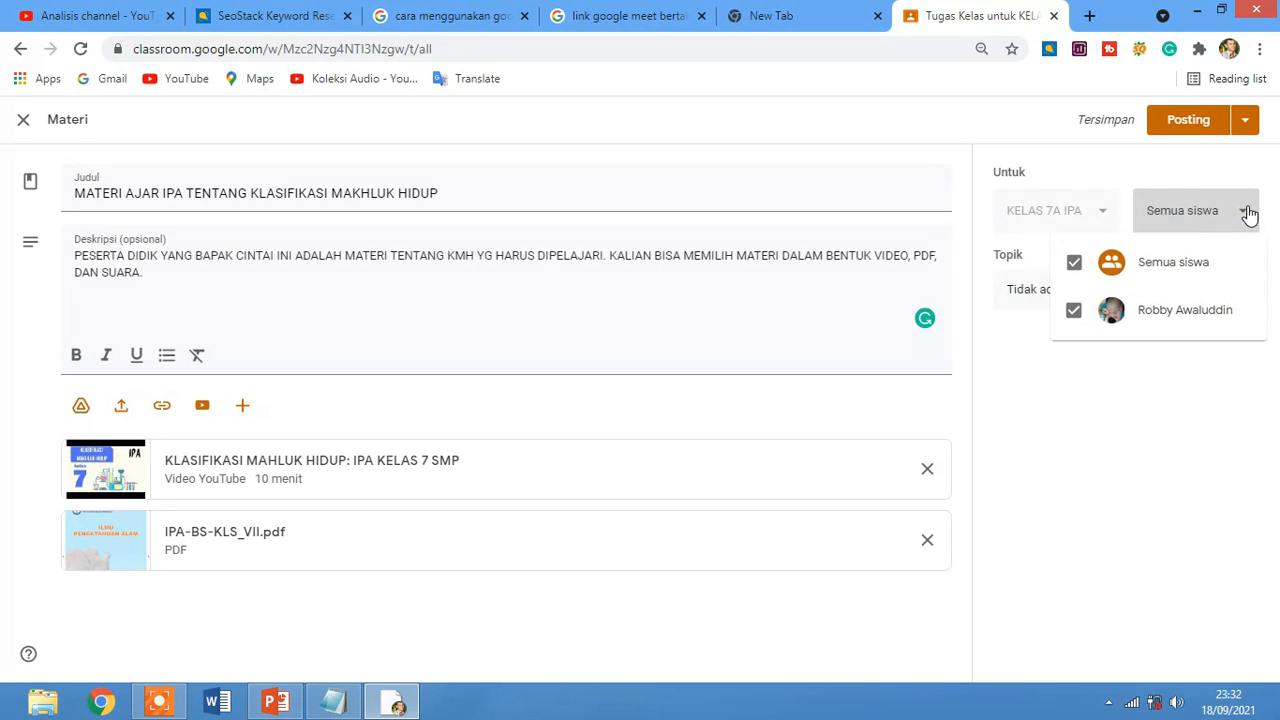
{"action": "left_click", "coordinate": [1045, 467]}
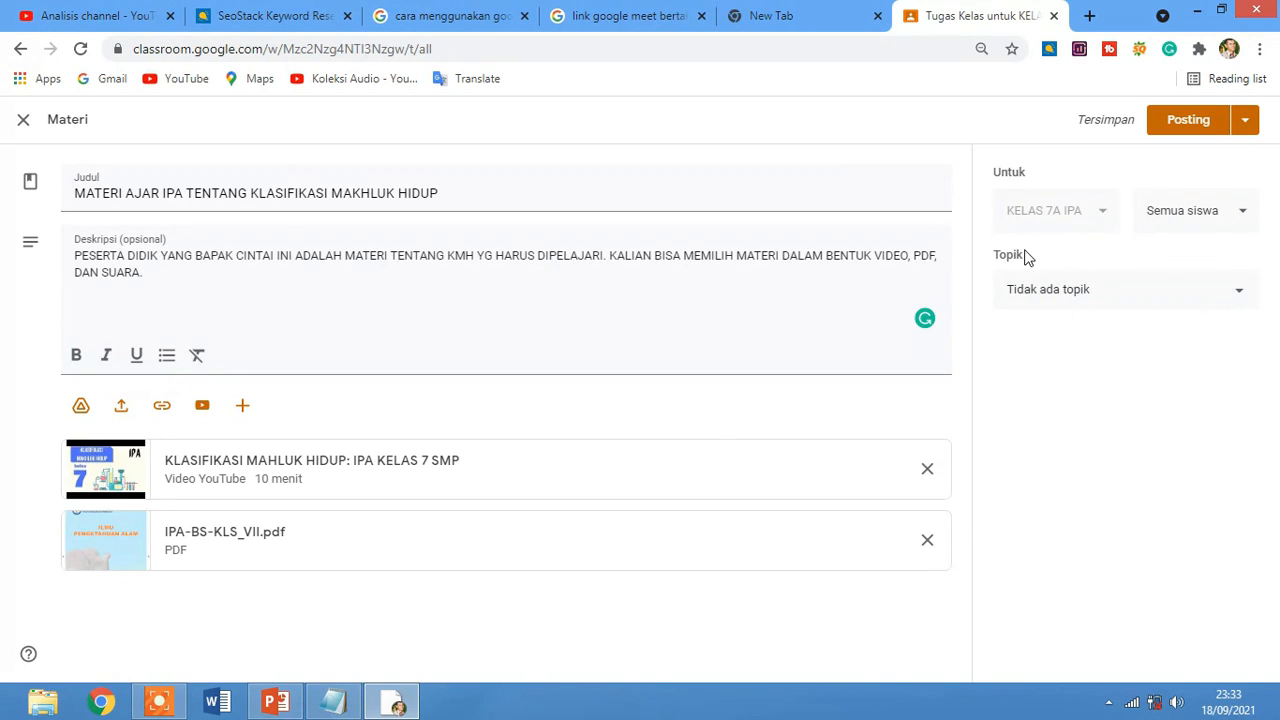
Create the topic KLASIFIKASI MH for the material, post it to the class, and dismiss the tip about rearranging classwork
{"action": "left_click", "coordinate": [1193, 292]}
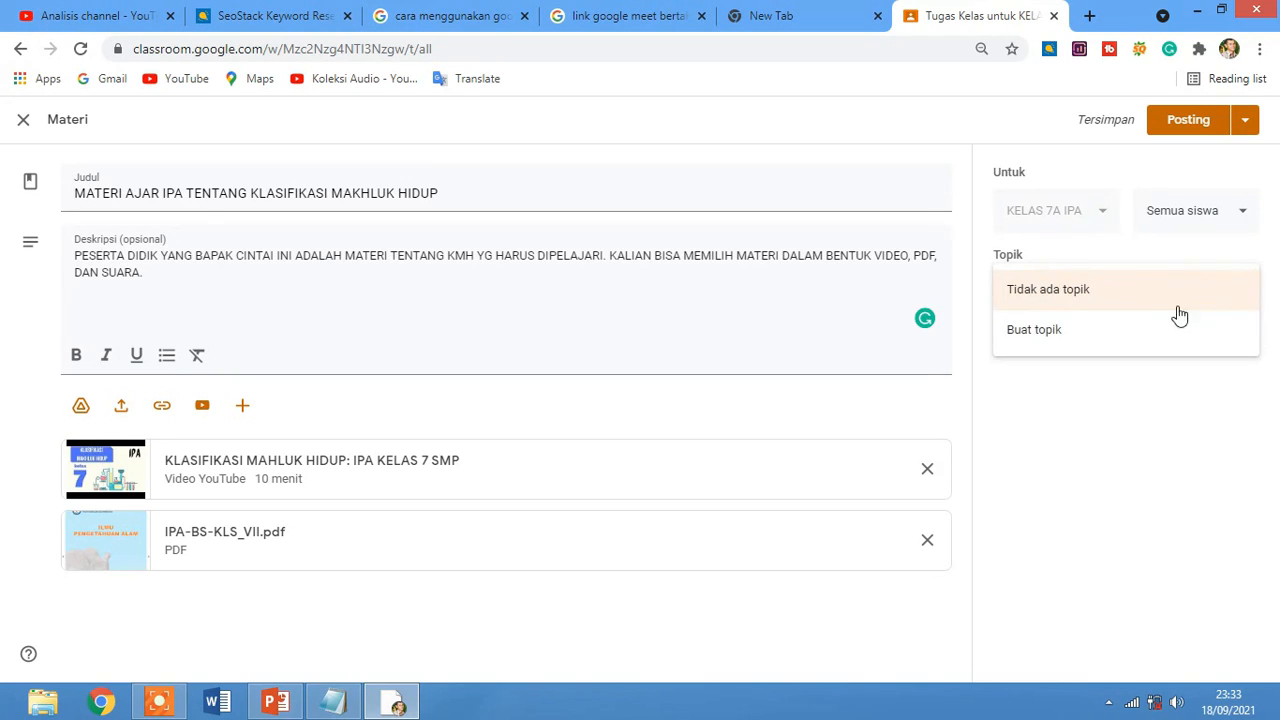
{"action": "left_click", "coordinate": [1140, 335]}
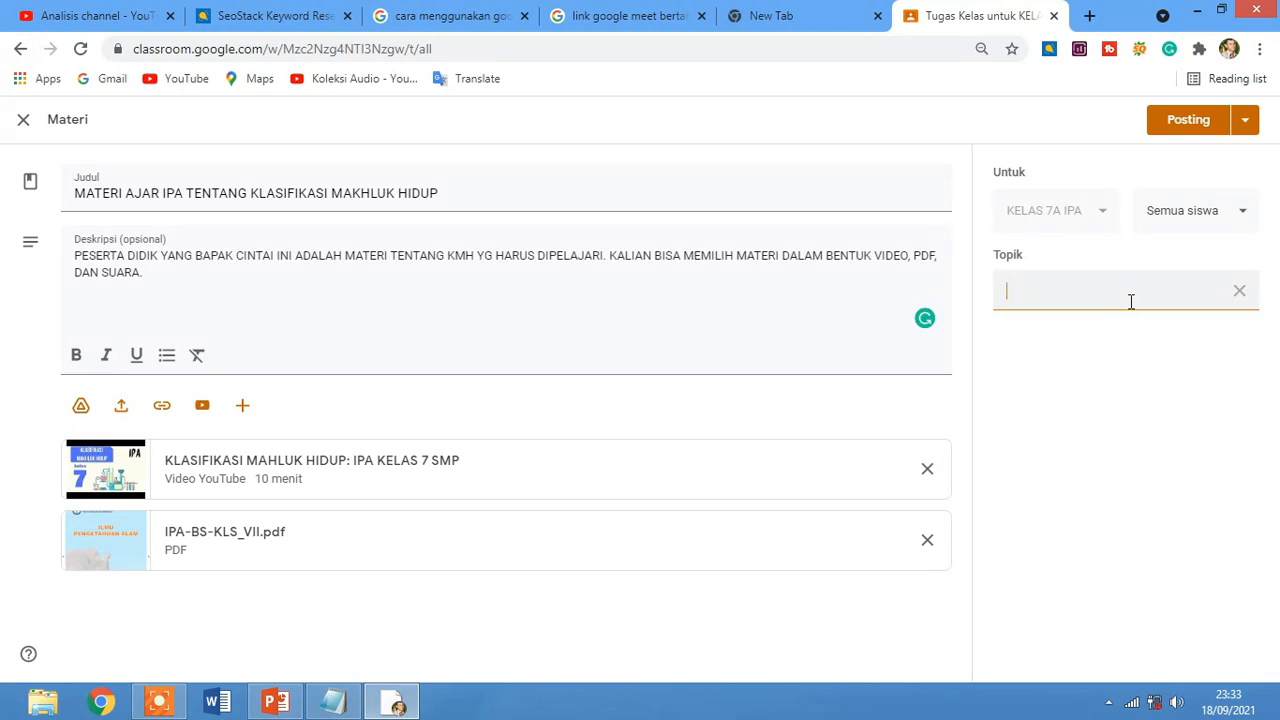
{"action": "type", "text": "KLASIFIKASI MH"}
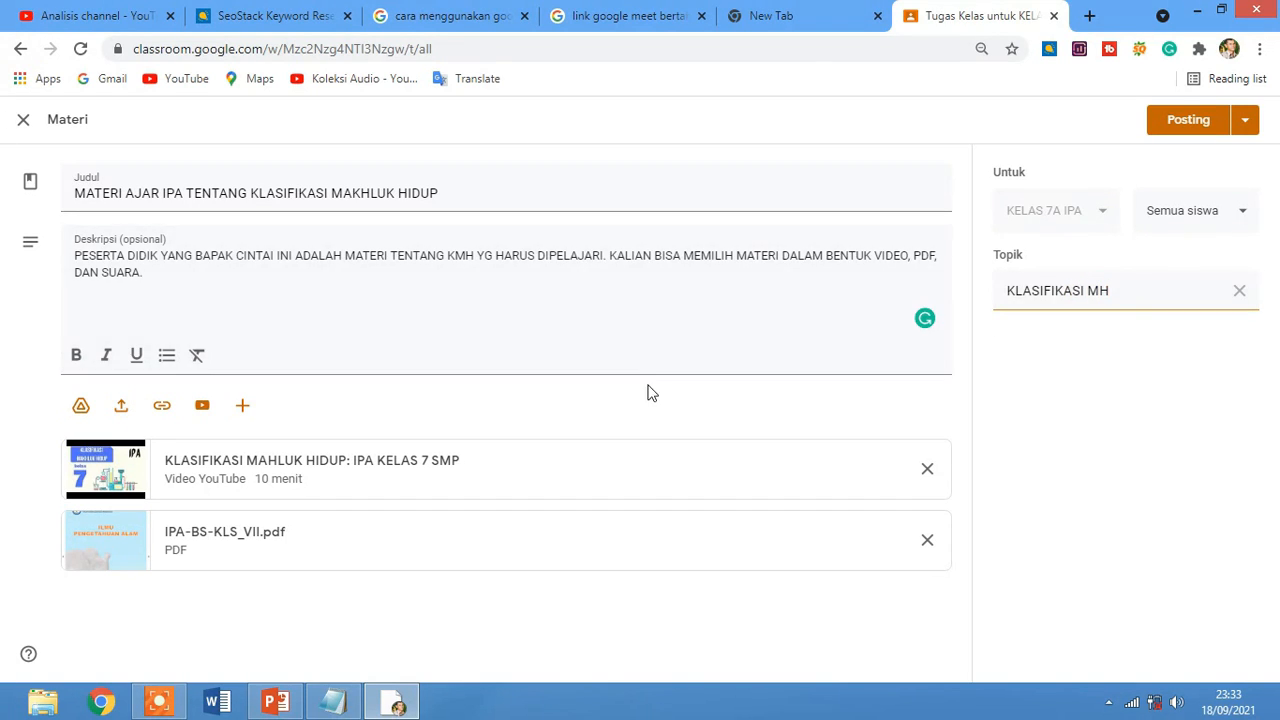
{"action": "left_click", "coordinate": [1184, 122]}
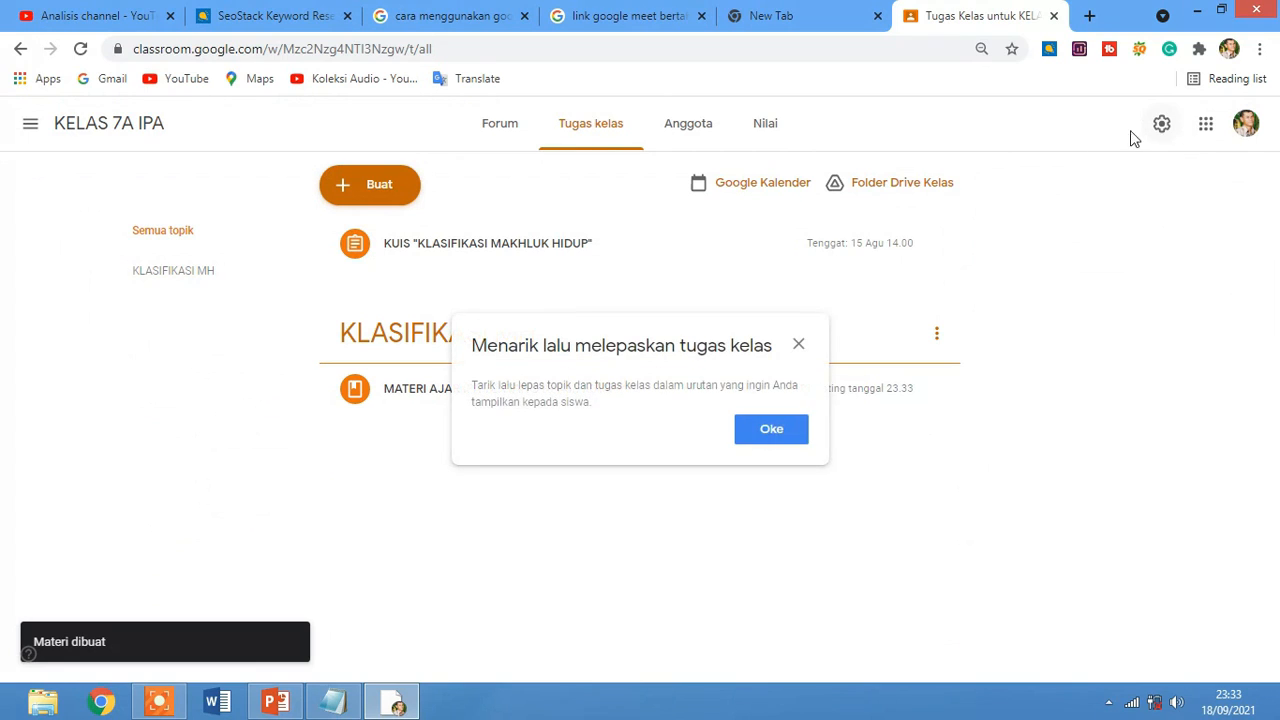
{"action": "left_click", "coordinate": [771, 429]}
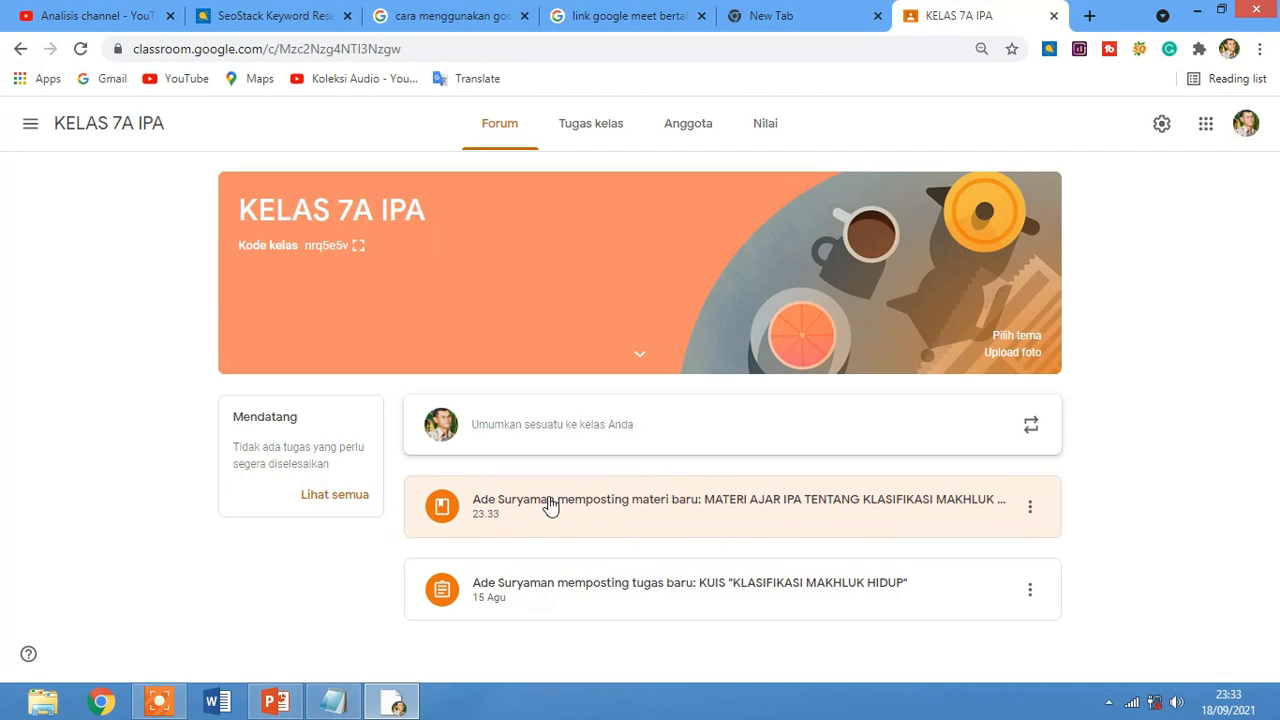
Open the posted material from the class stream and preview its PDF attachment IPA-BS-KLS_VII.pdf, then return to the material
{"action": "left_click", "coordinate": [809, 513]}
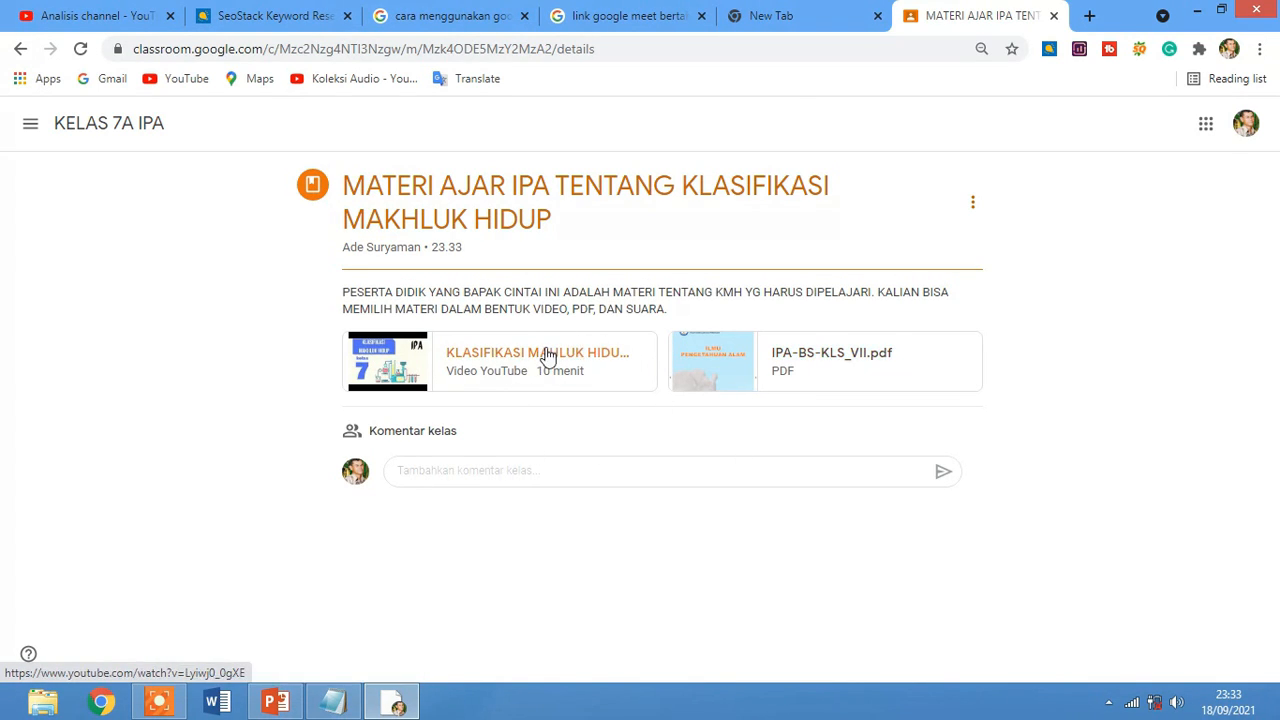
{"action": "left_click", "coordinate": [843, 366]}
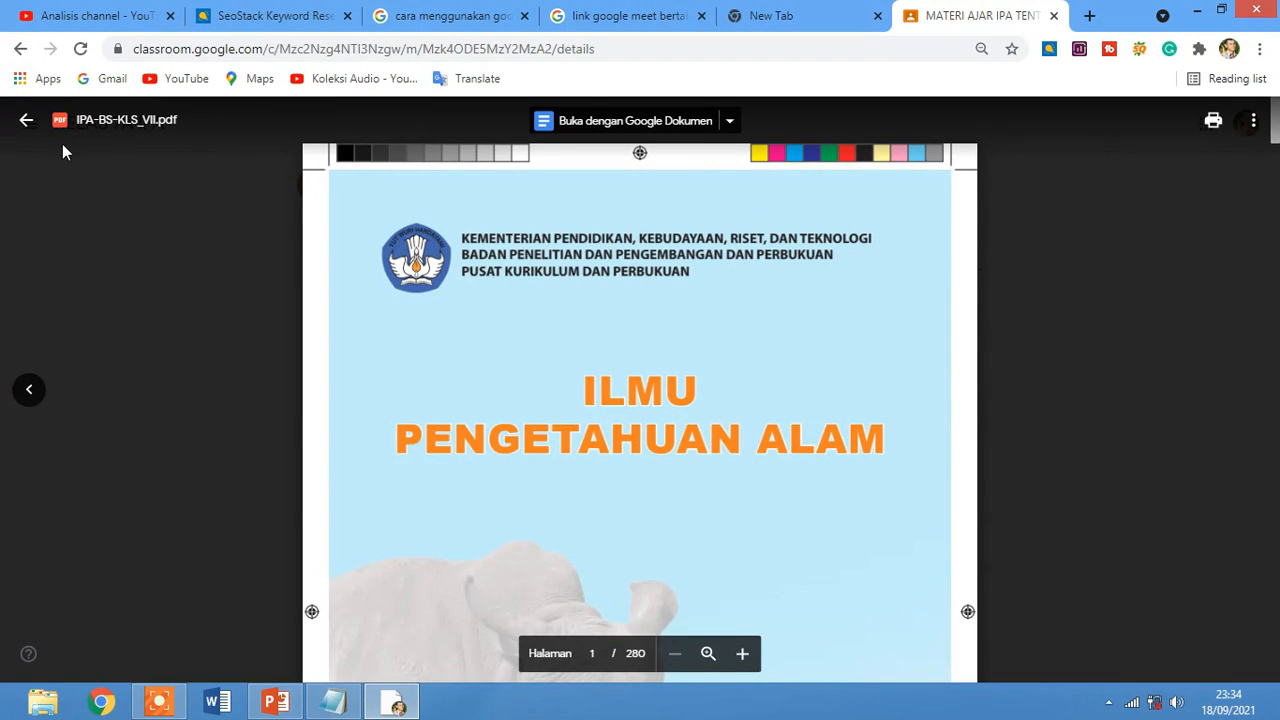
{"action": "left_click", "coordinate": [26, 119]}
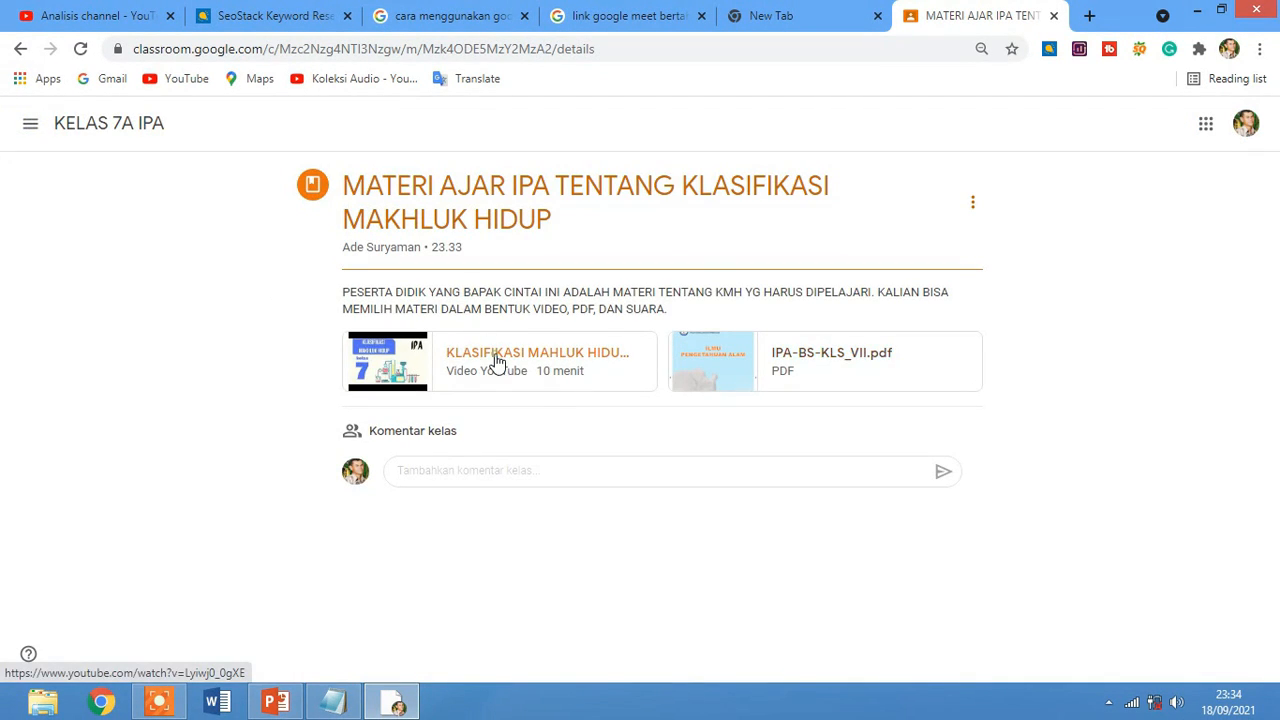
Preview the attached YouTube video on the material's page and try to play it
{"action": "left_click", "coordinate": [496, 358]}
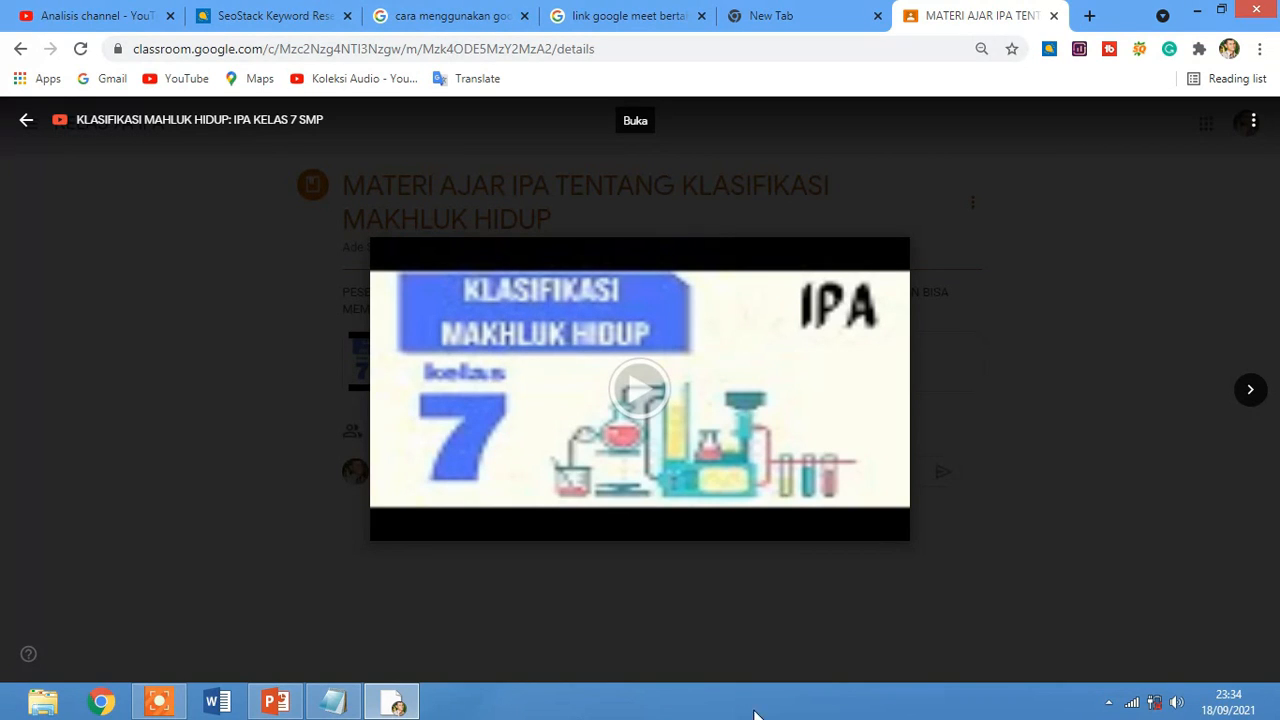
{"action": "left_click", "coordinate": [645, 398]}
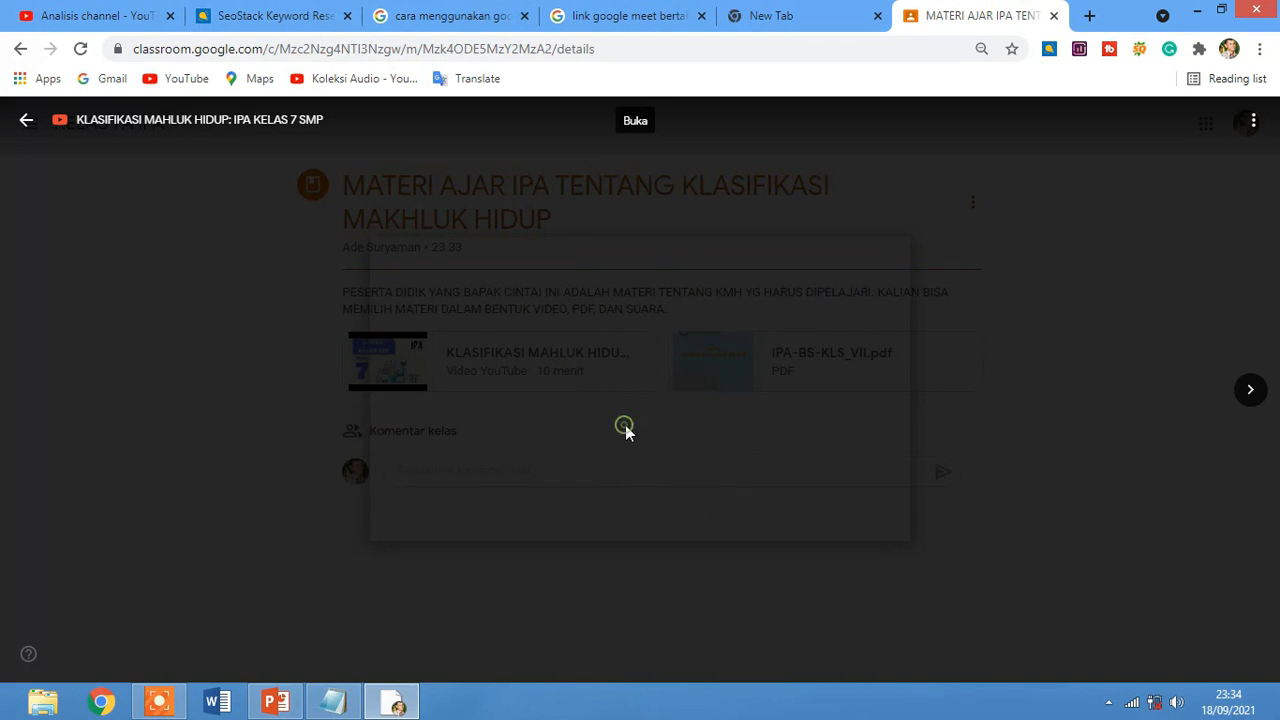
{"action": "left_click", "coordinate": [23, 124]}
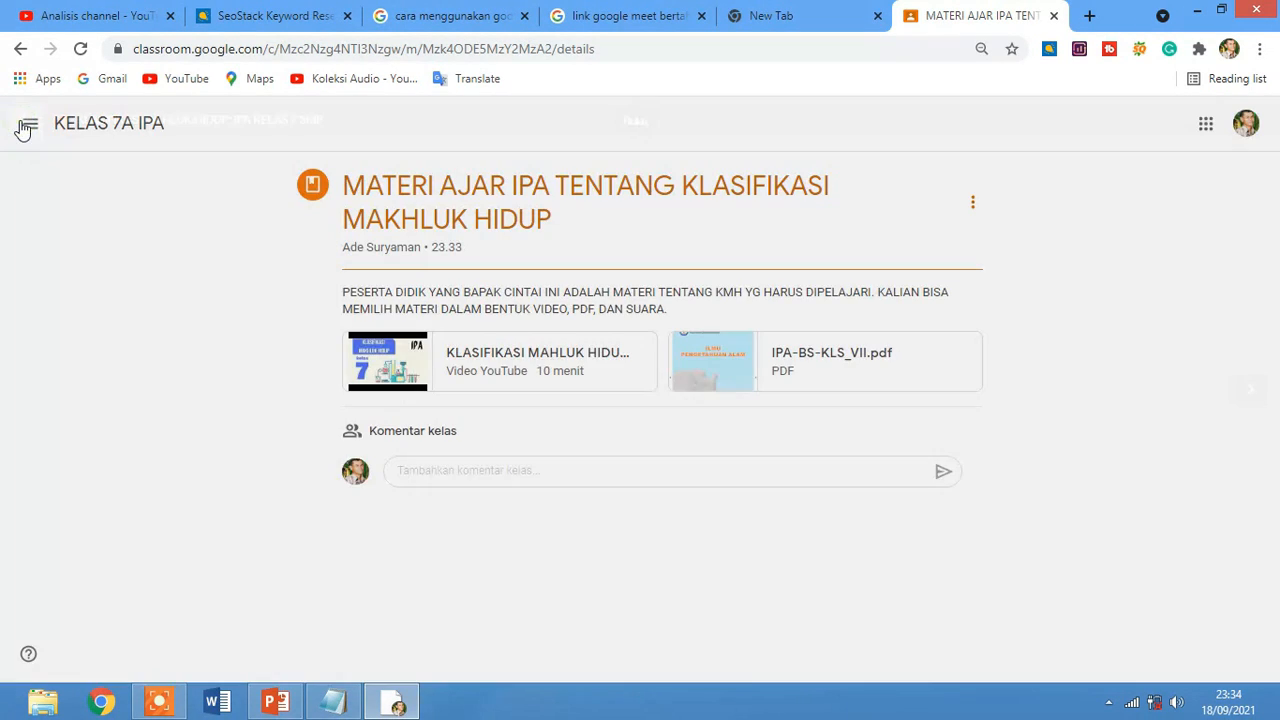
{"action": "left_click", "coordinate": [466, 358]}
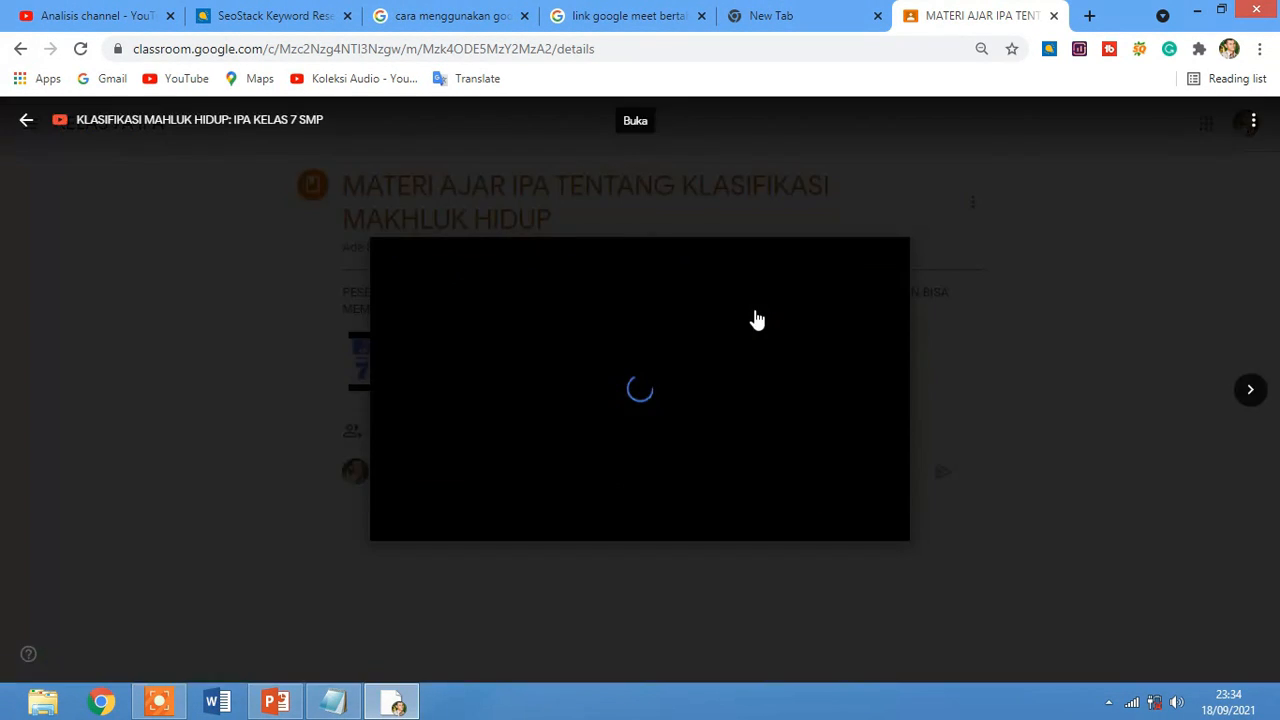